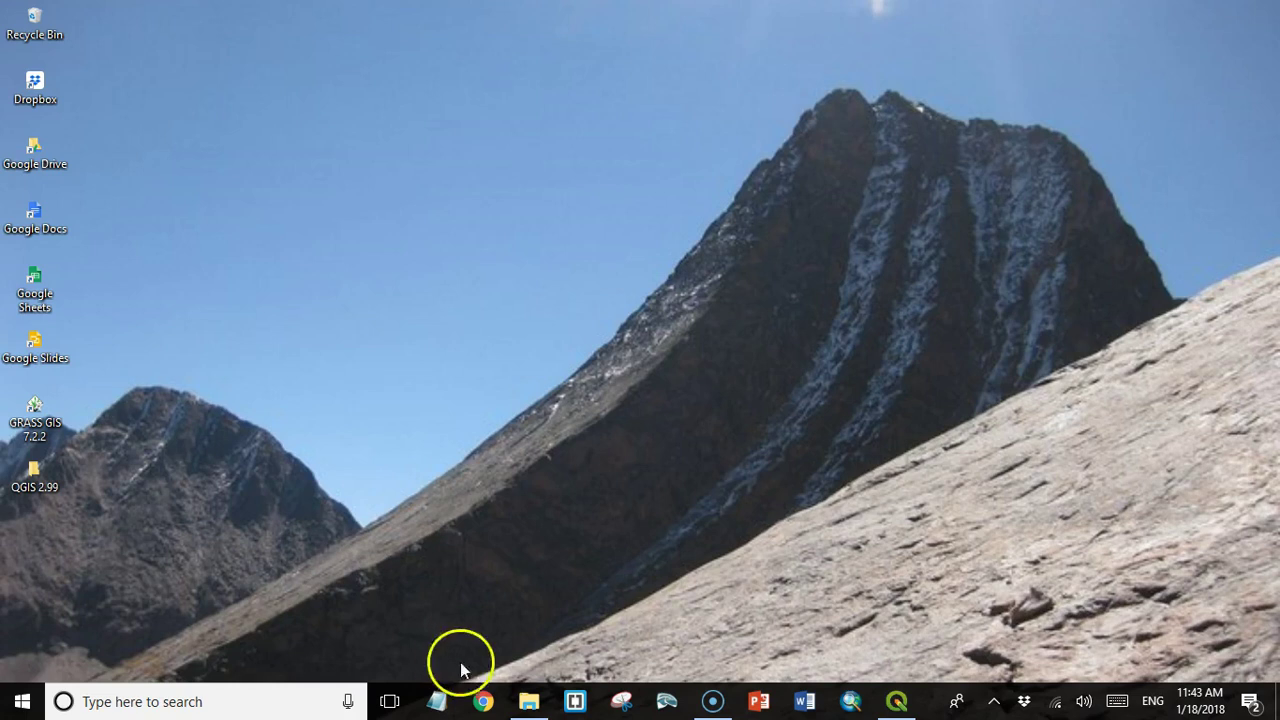
# Step: Unpack sdb_surveys.zip with 7-Zip's Extract files into the Data folder
pyautogui.moveTo(527, 708)
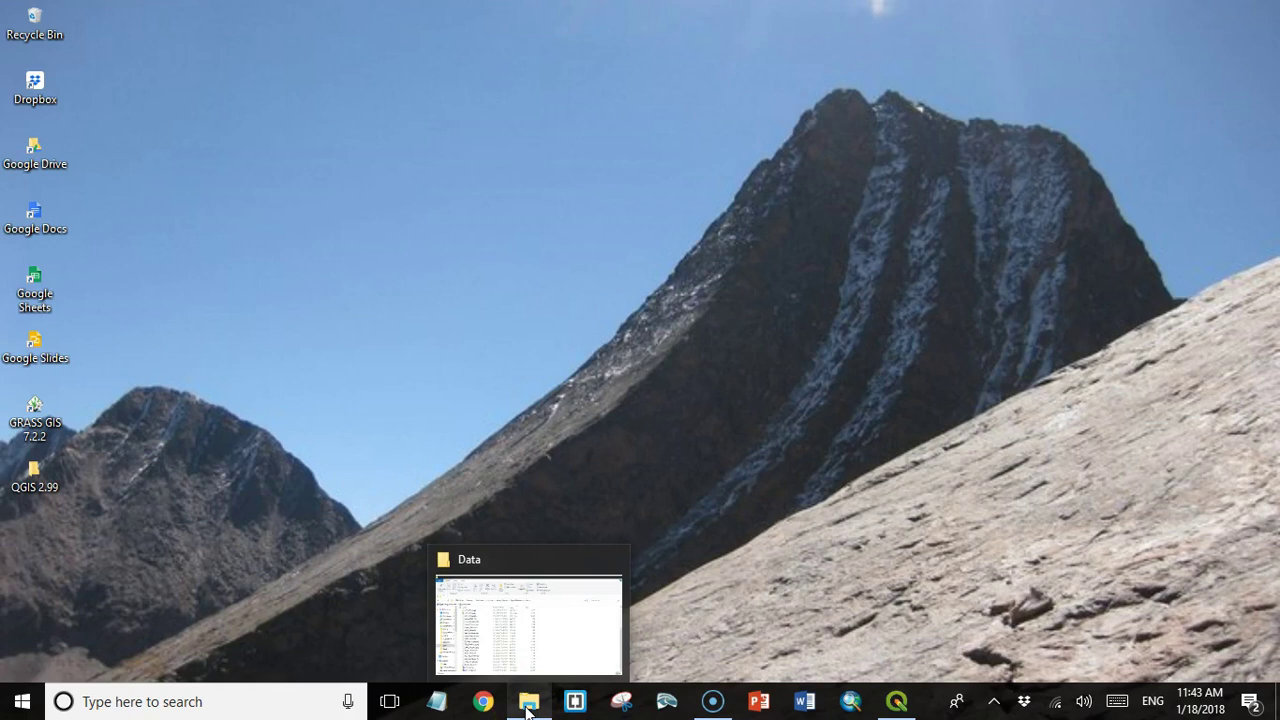
pyautogui.click(528, 706)
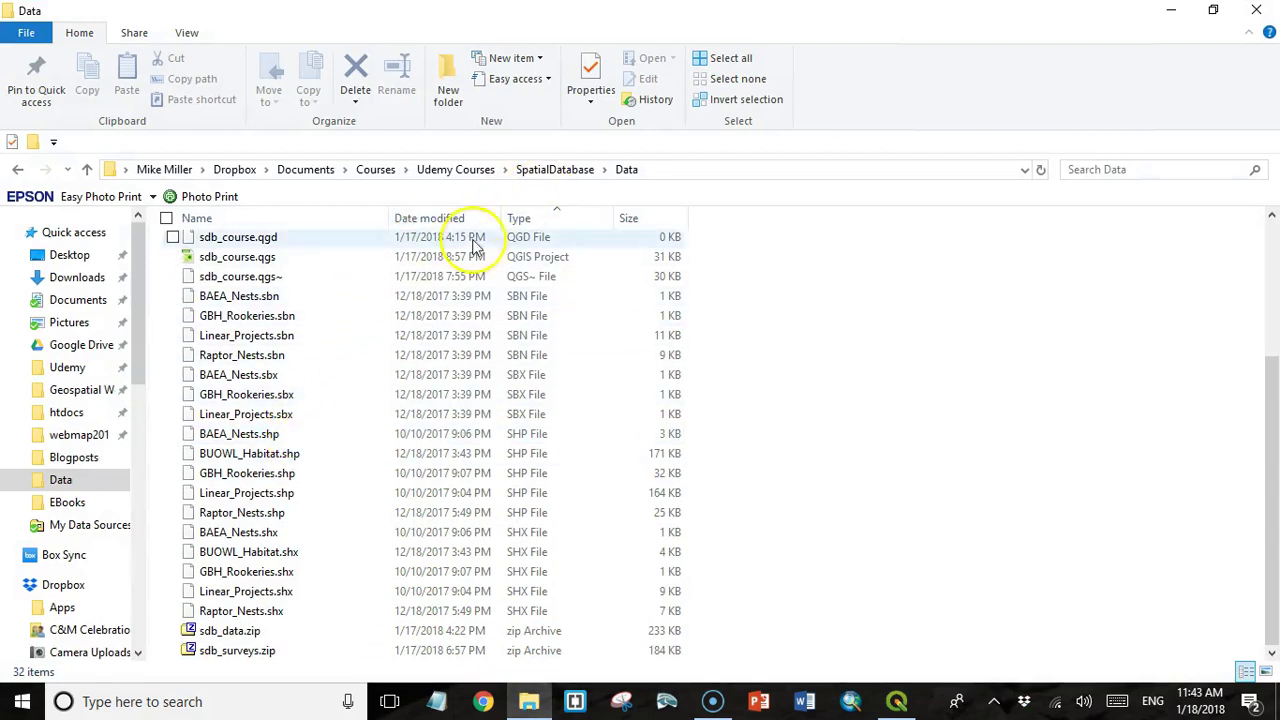
pyautogui.click(223, 660)
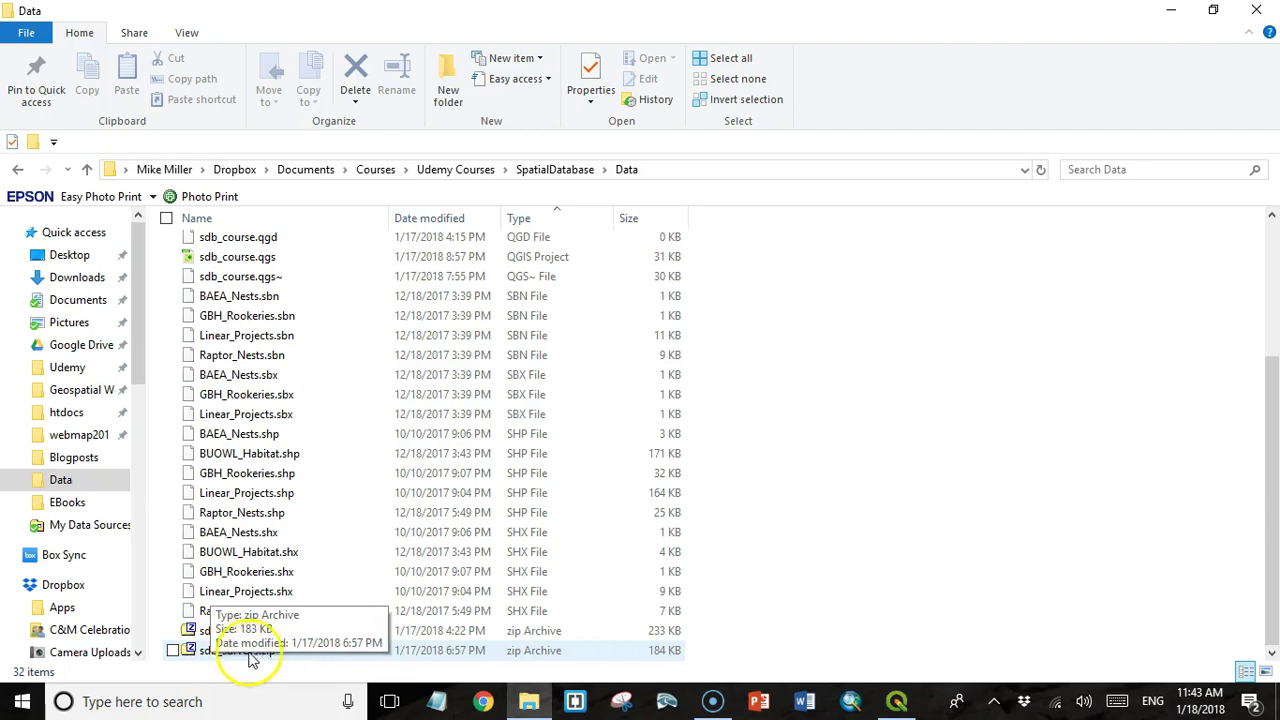
pyautogui.rightClick(213, 659)
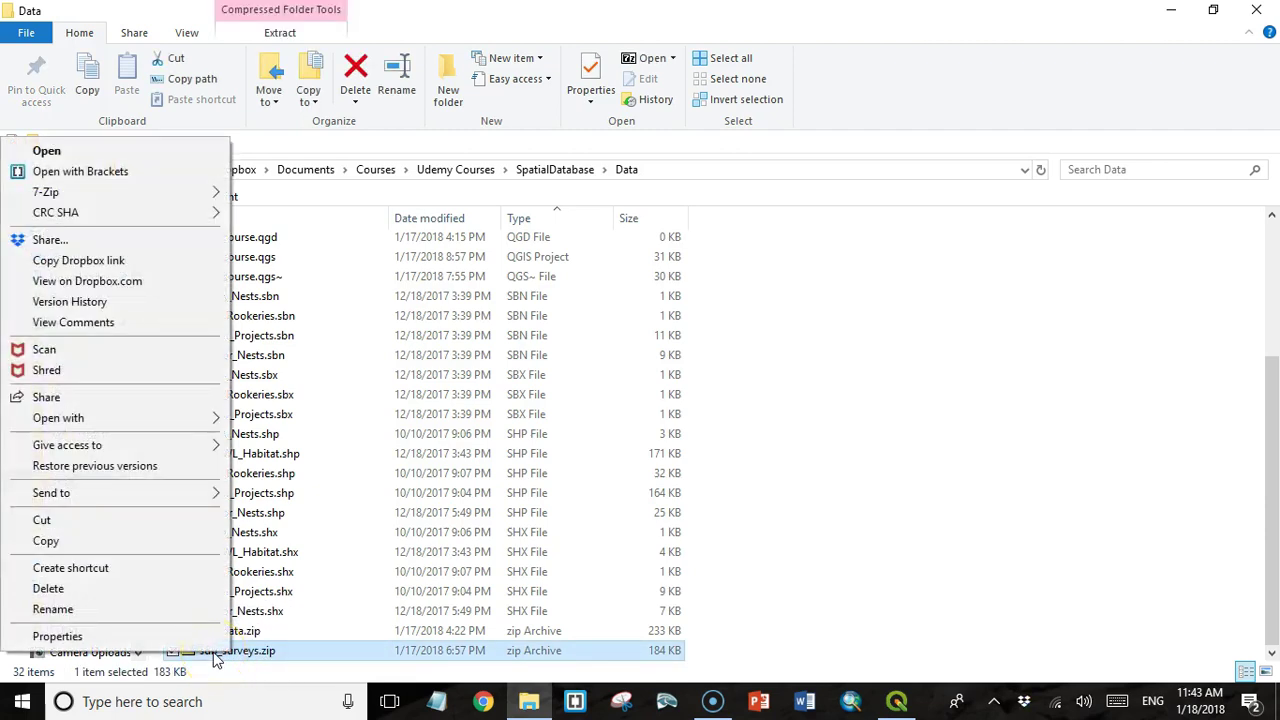
pyautogui.moveTo(114, 194)
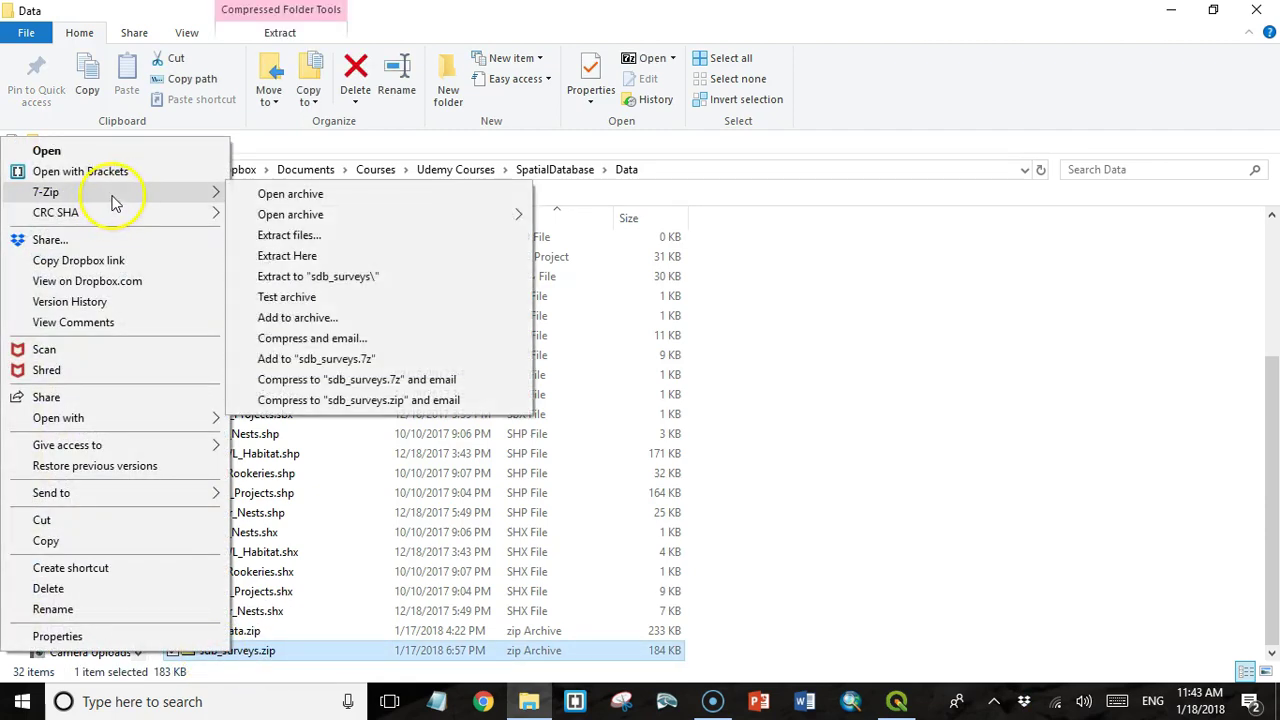
pyautogui.moveTo(262, 216)
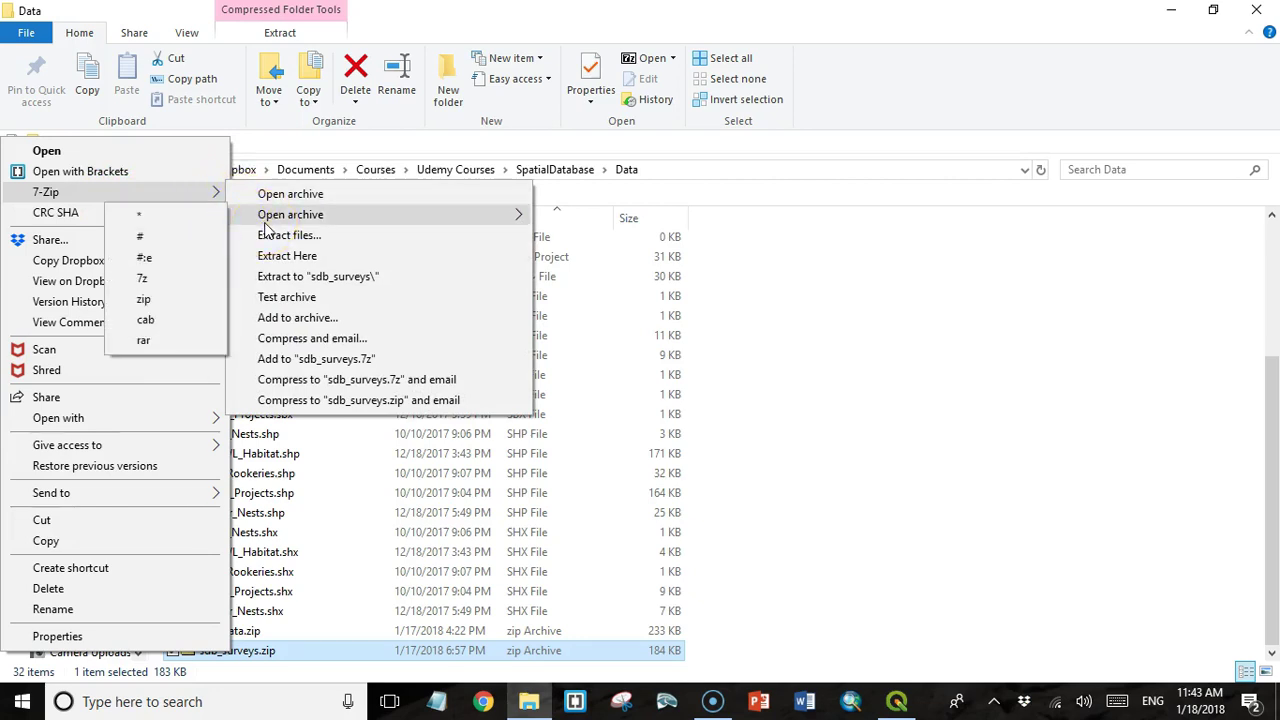
pyautogui.click(272, 235)
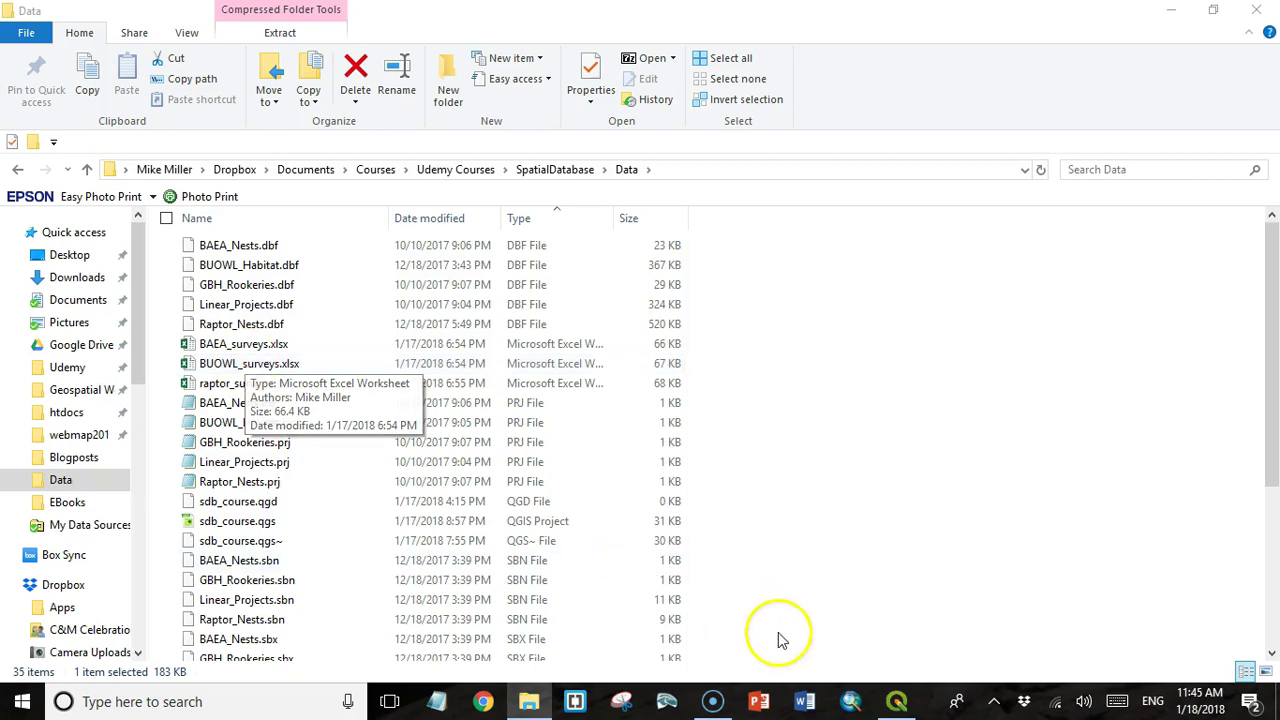
# Step: In QGIS's Vector data source dialog, browse to the SpatialDatabase\Data folder
pyautogui.click(897, 702)
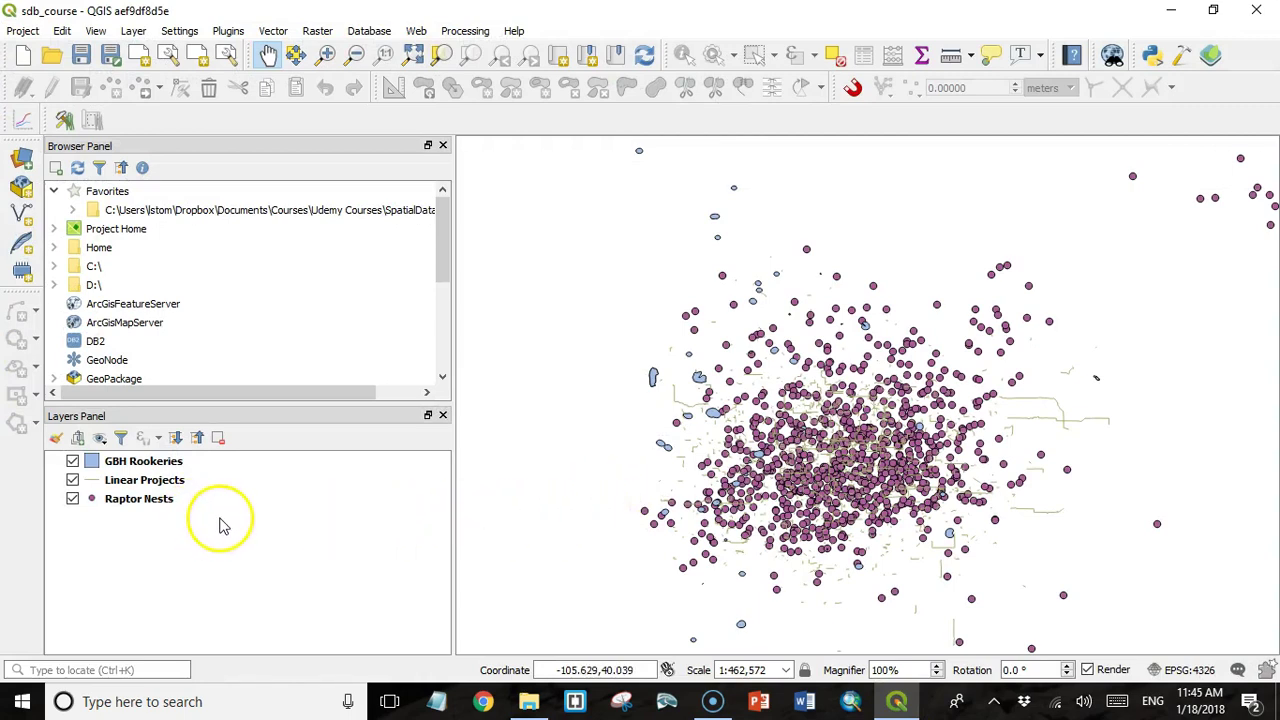
pyautogui.click(24, 159)
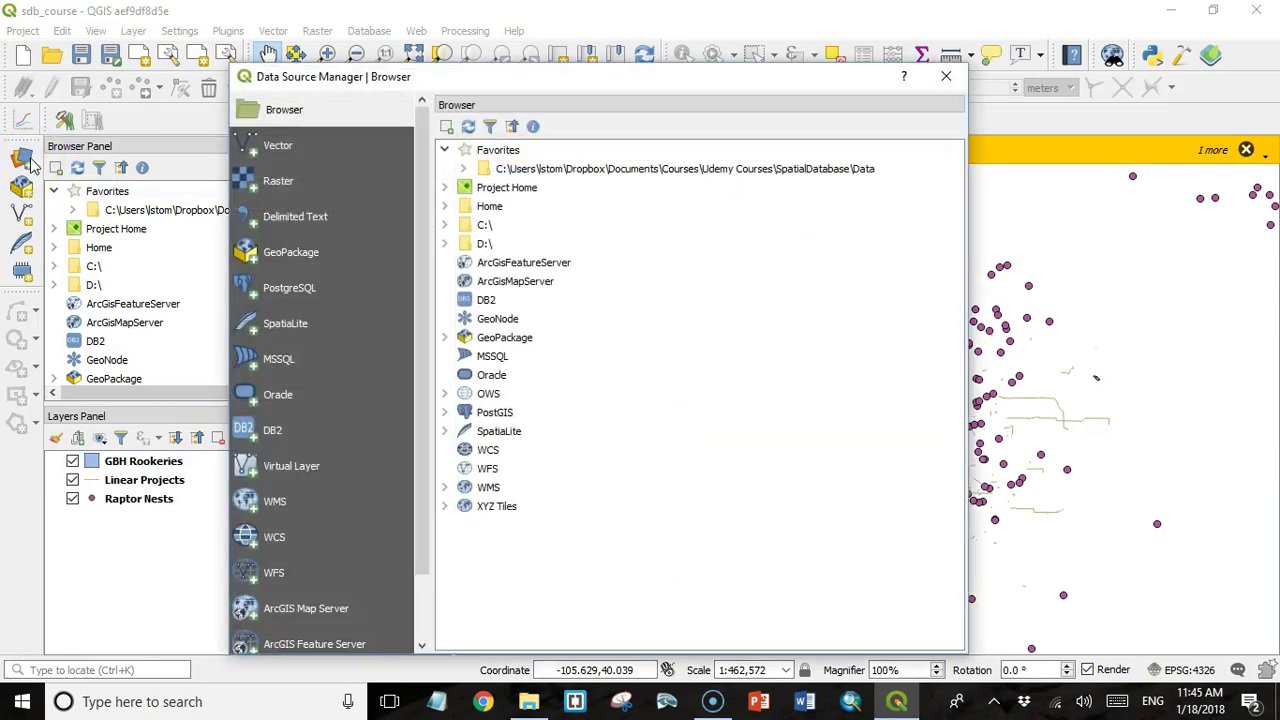
pyautogui.click(278, 145)
pyautogui.click(464, 137)
pyautogui.click(800, 272)
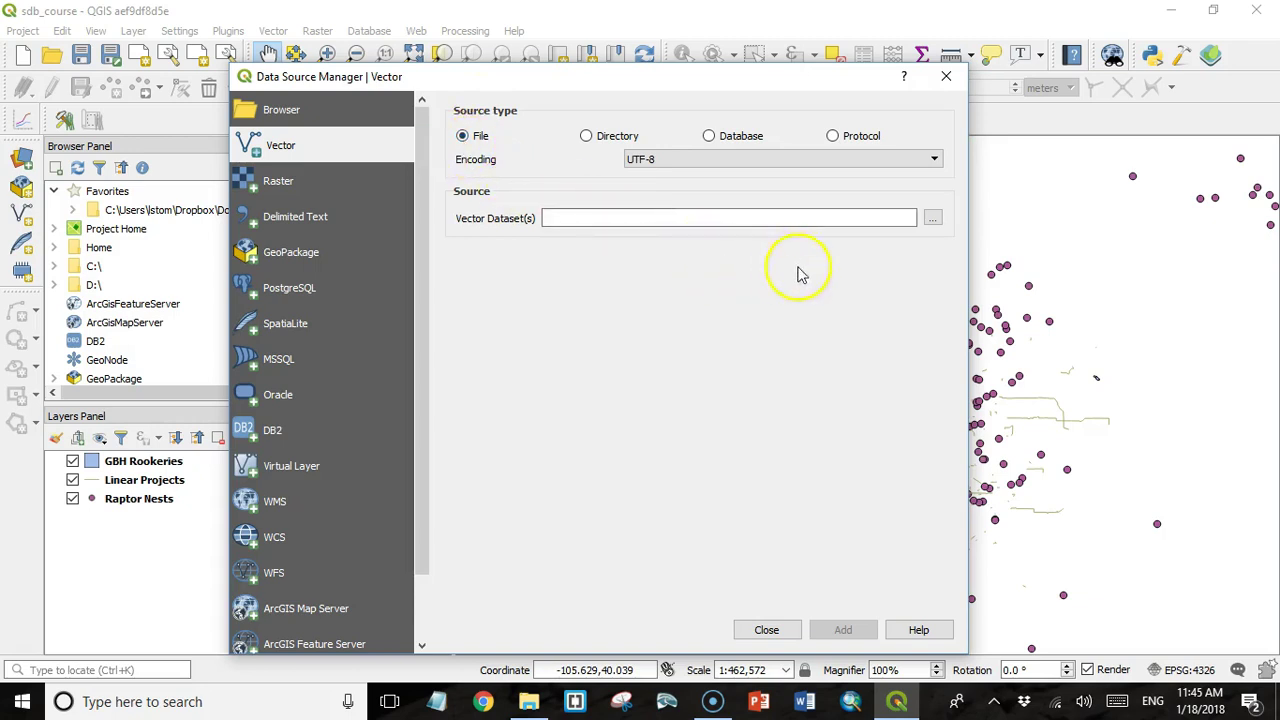
pyautogui.click(932, 220)
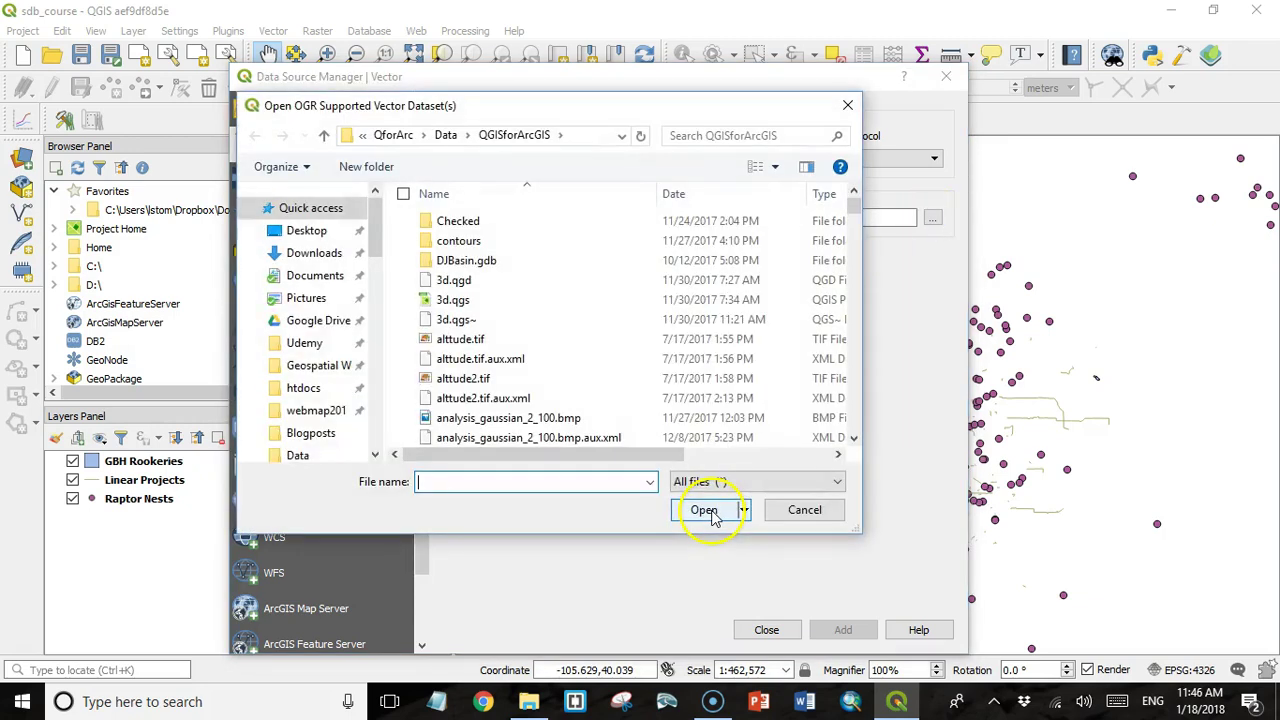
pyautogui.click(428, 478)
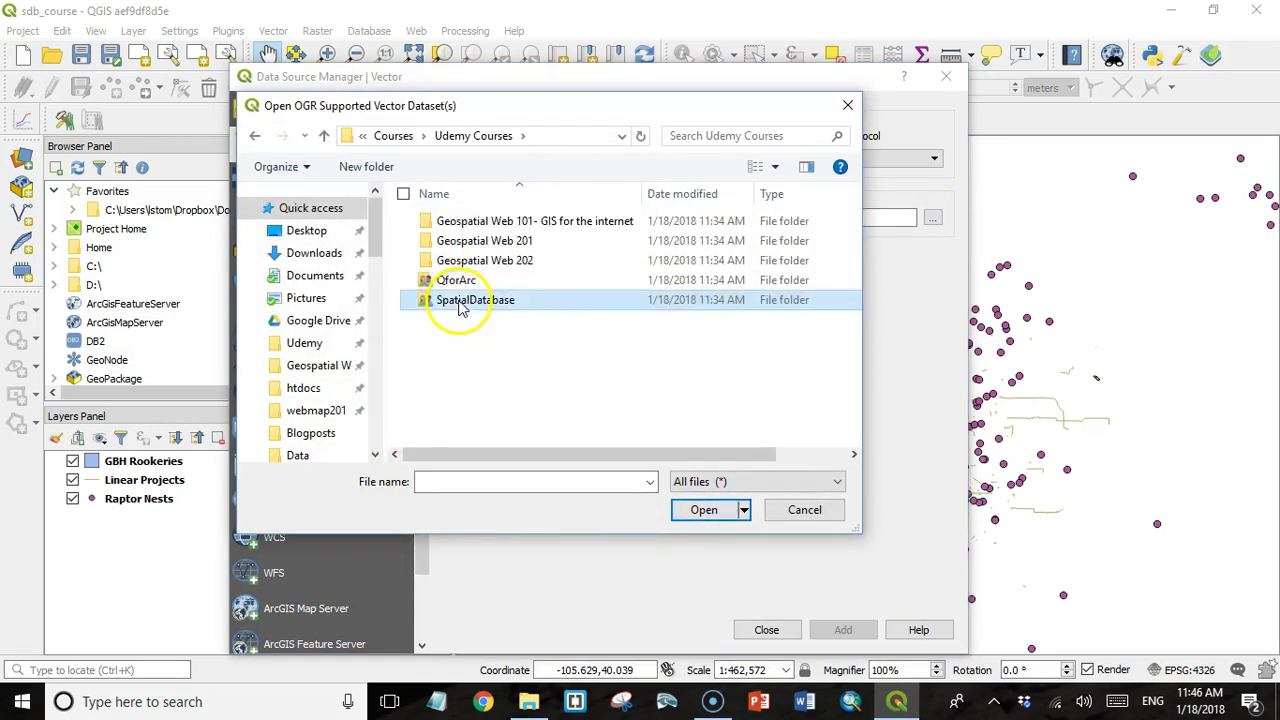
pyautogui.doubleClick(520, 294)
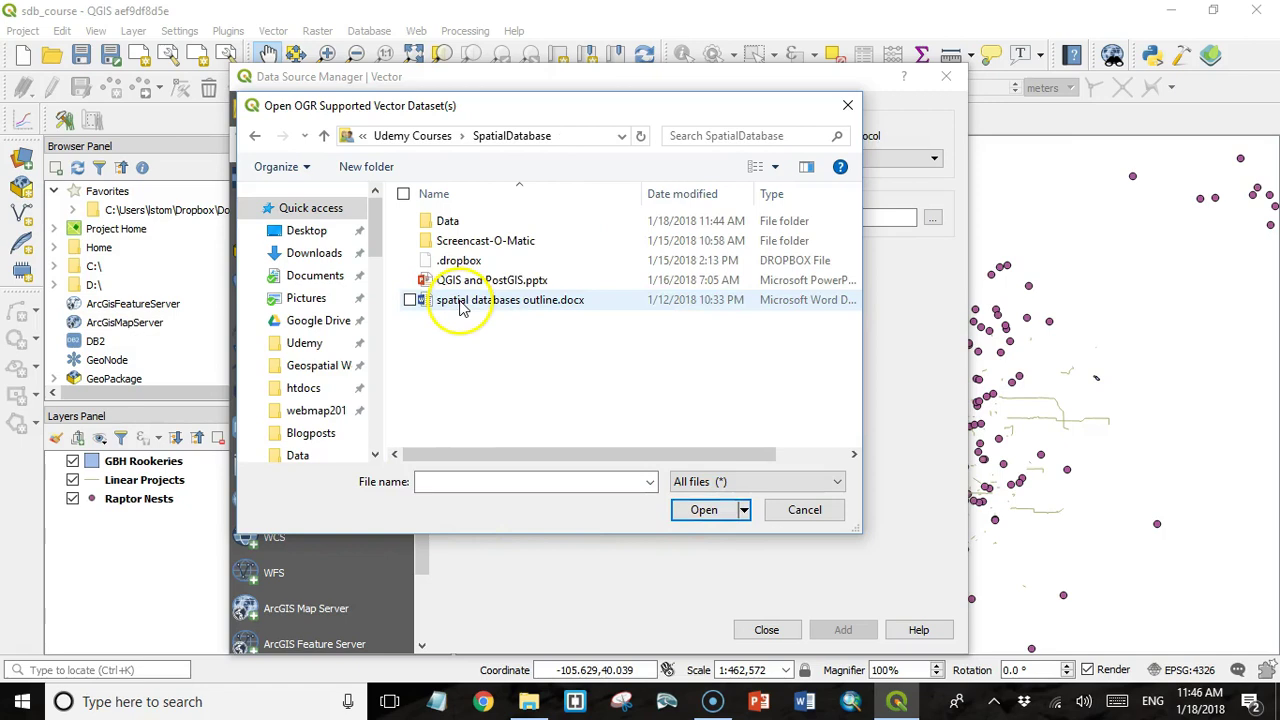
pyautogui.click(453, 224)
pyautogui.doubleClick(453, 224)
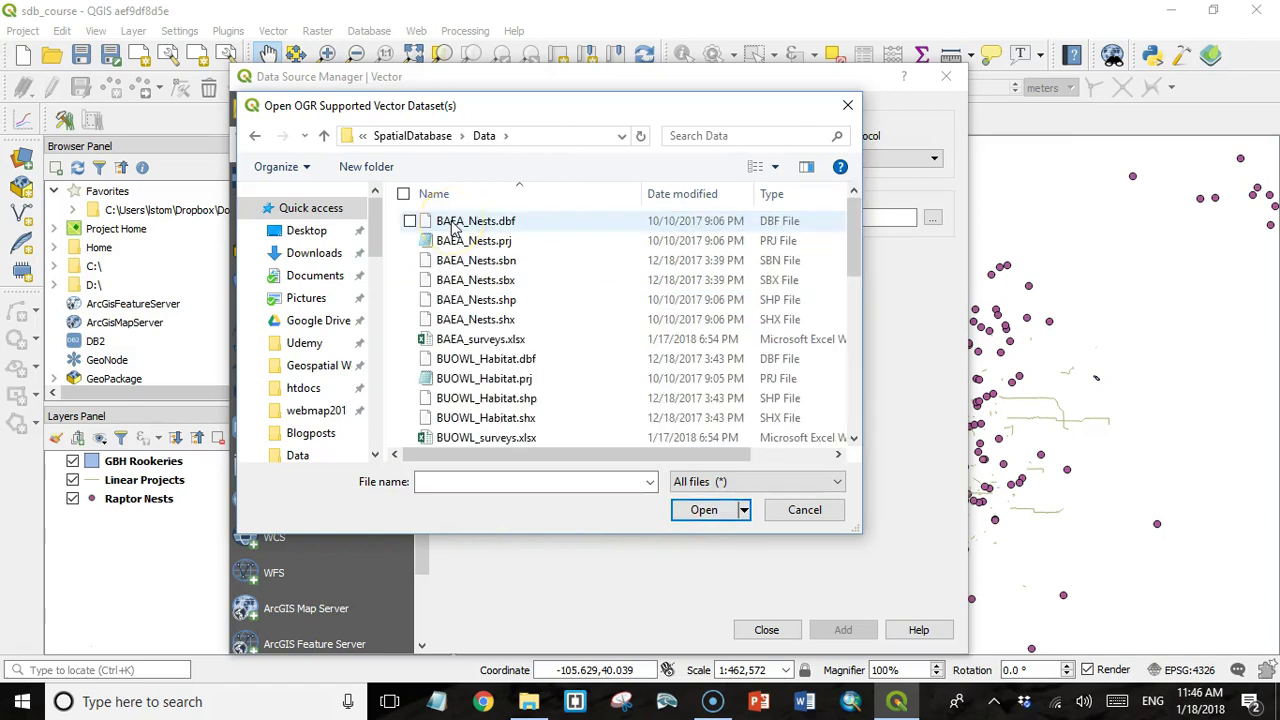
# Step: Add the BAEA, BUOWL and raptor *_surveys.xlsx files as project layers
pyautogui.click(468, 345)
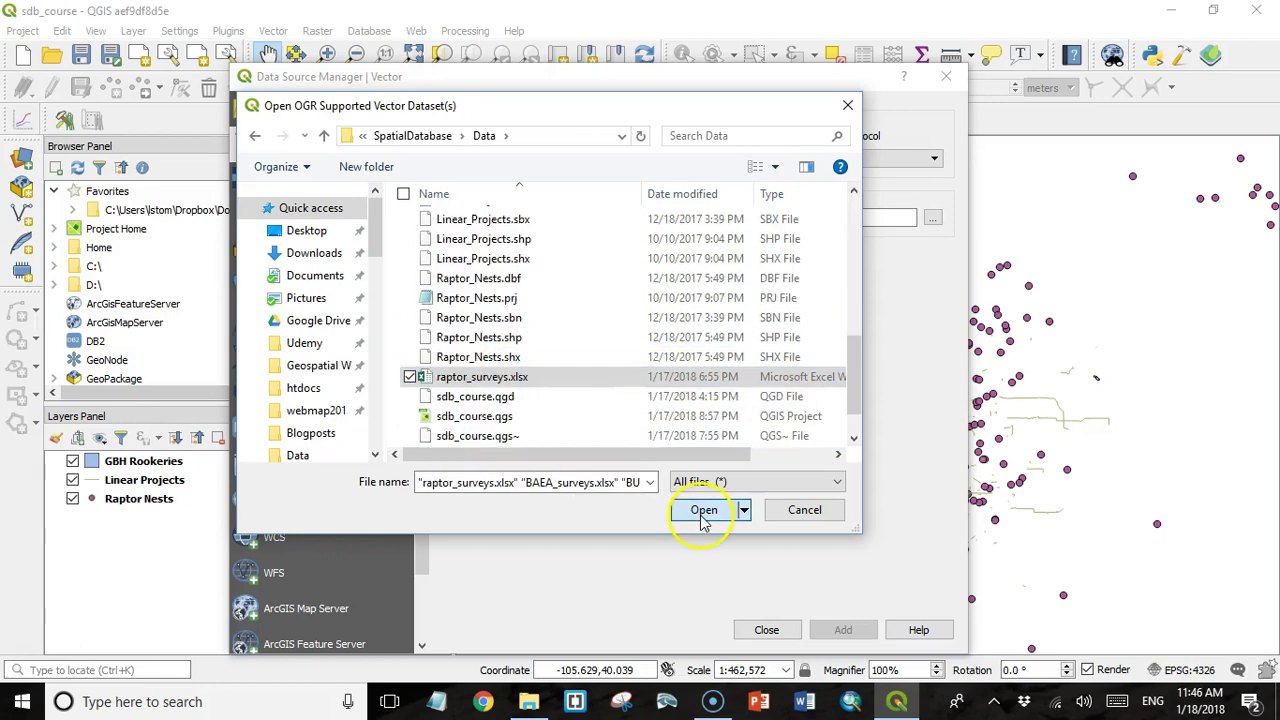
pyautogui.click(704, 510)
pyautogui.click(843, 629)
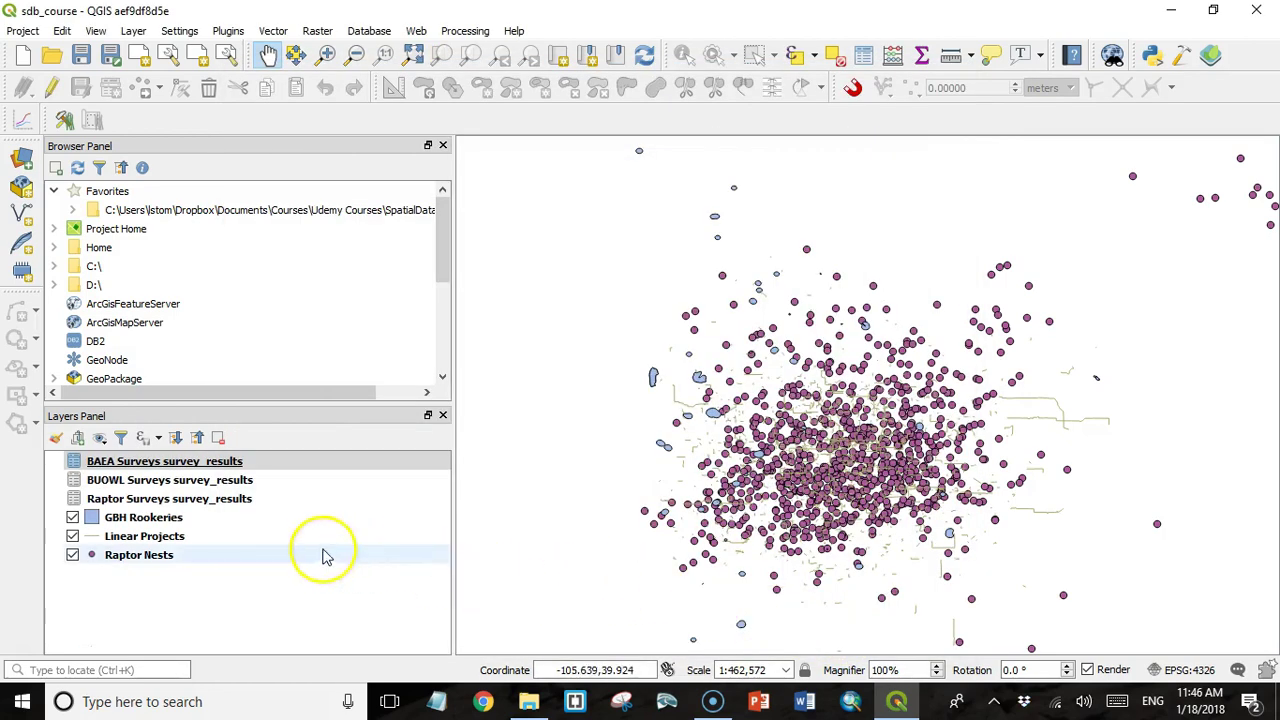
pyautogui.click(170, 464)
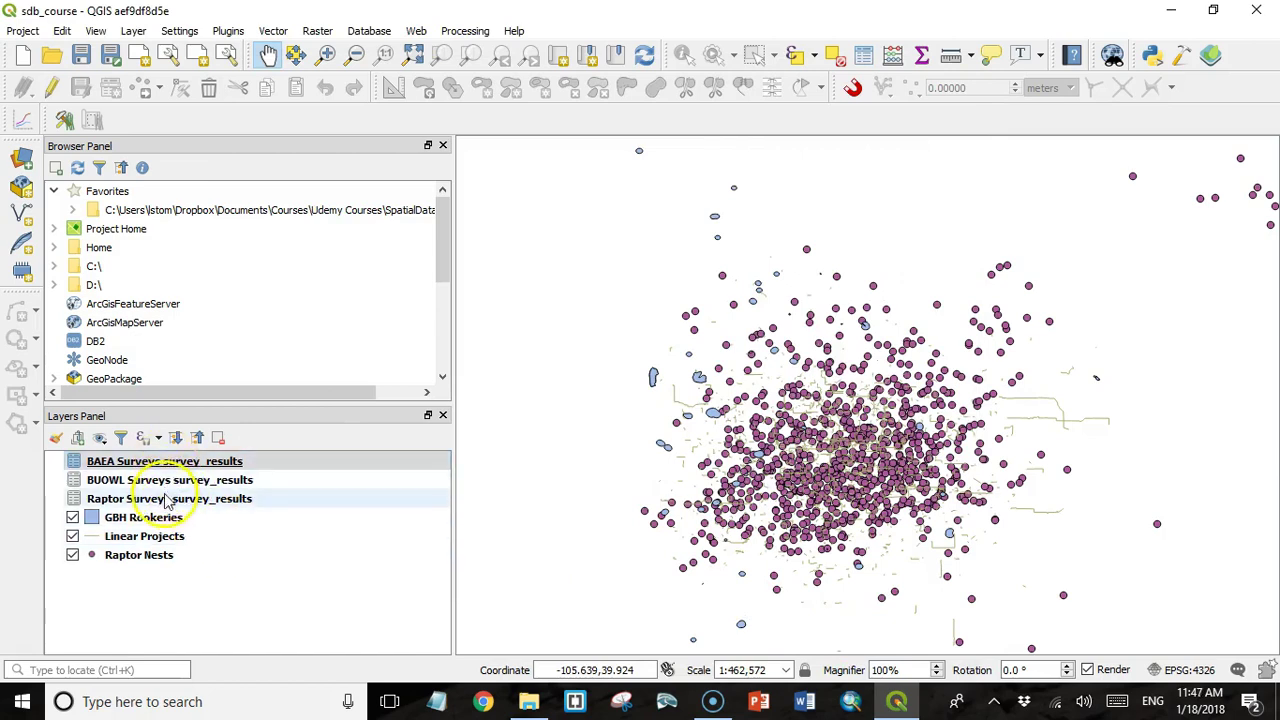
pyautogui.click(163, 466)
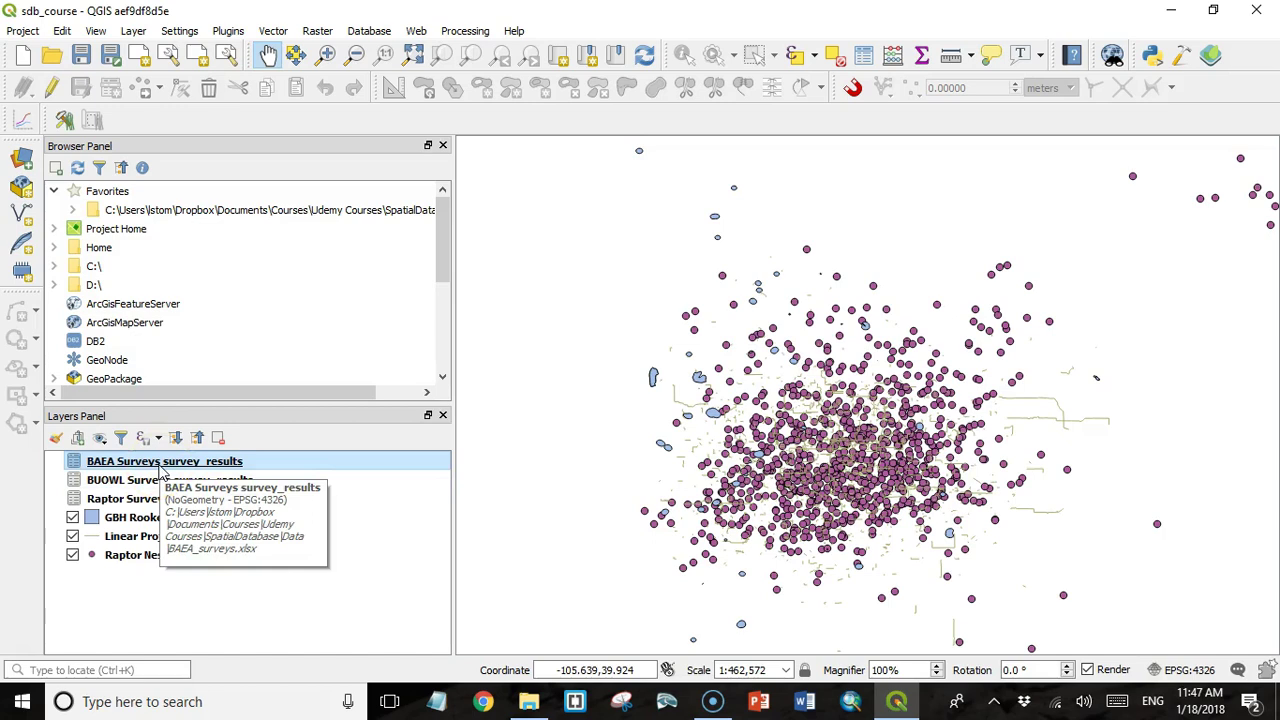
pyautogui.click(198, 473)
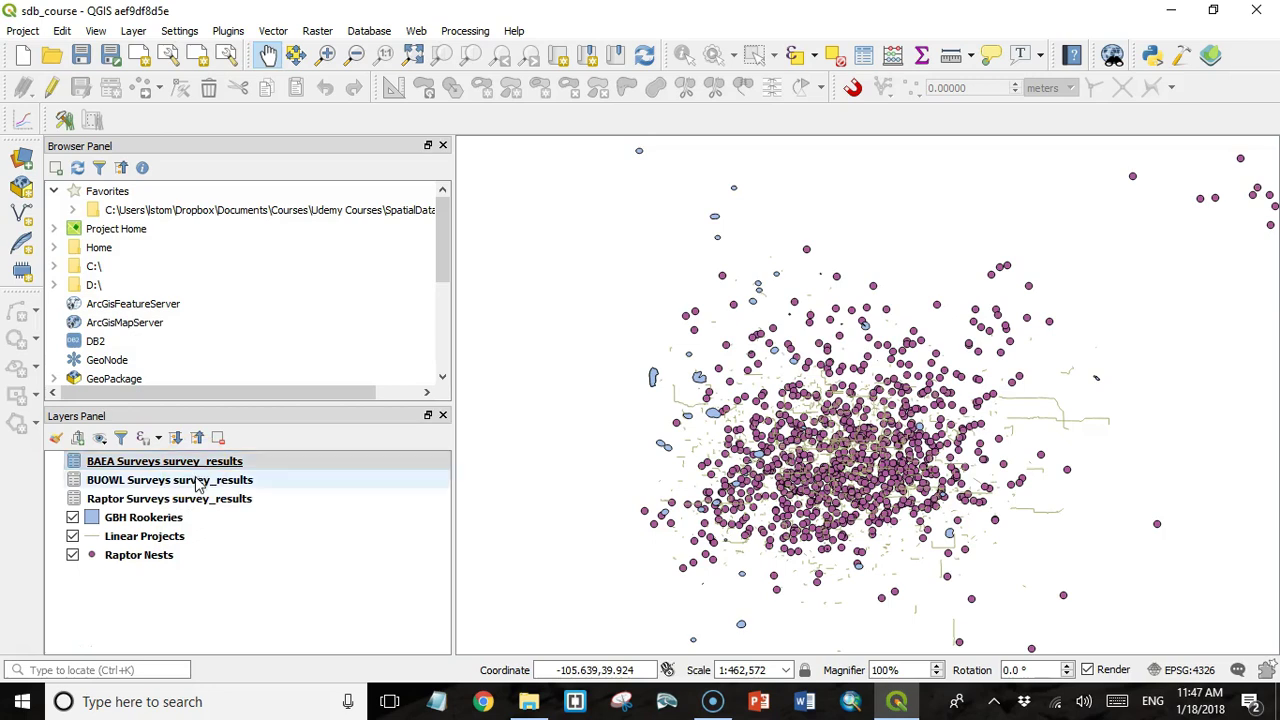
pyautogui.click(191, 463)
pyautogui.click(227, 502)
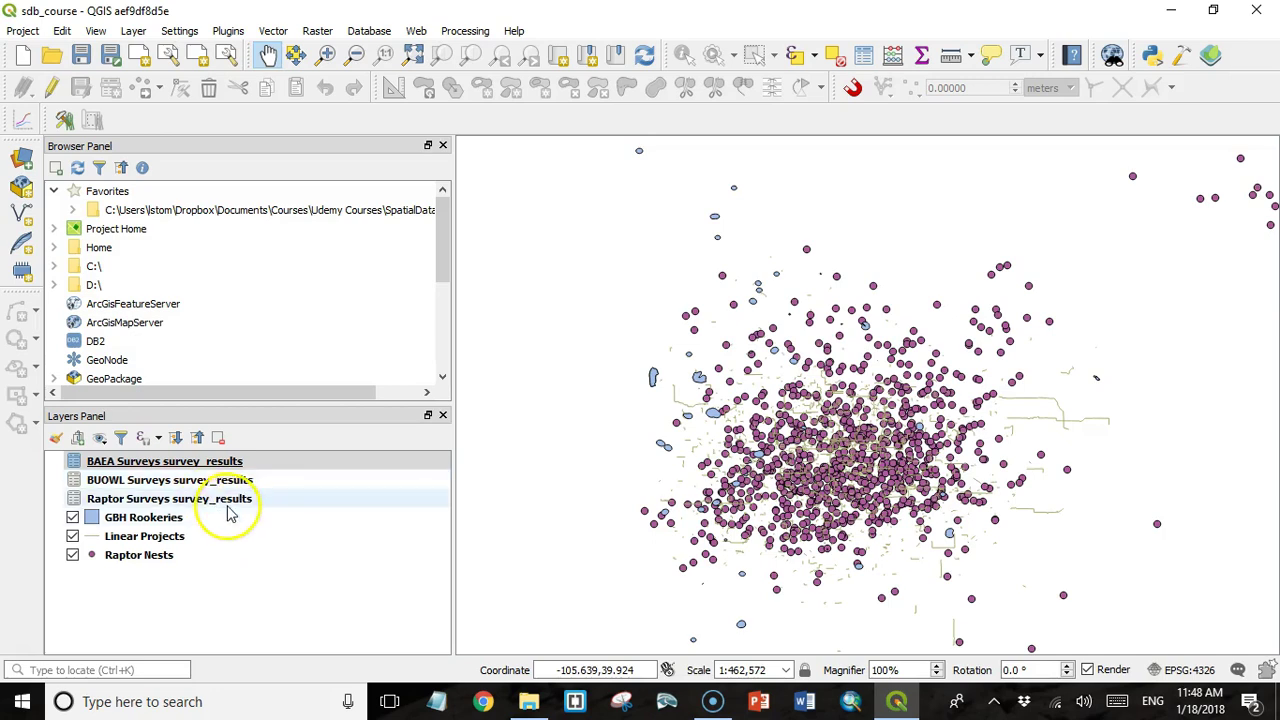
pyautogui.rightClick(157, 461)
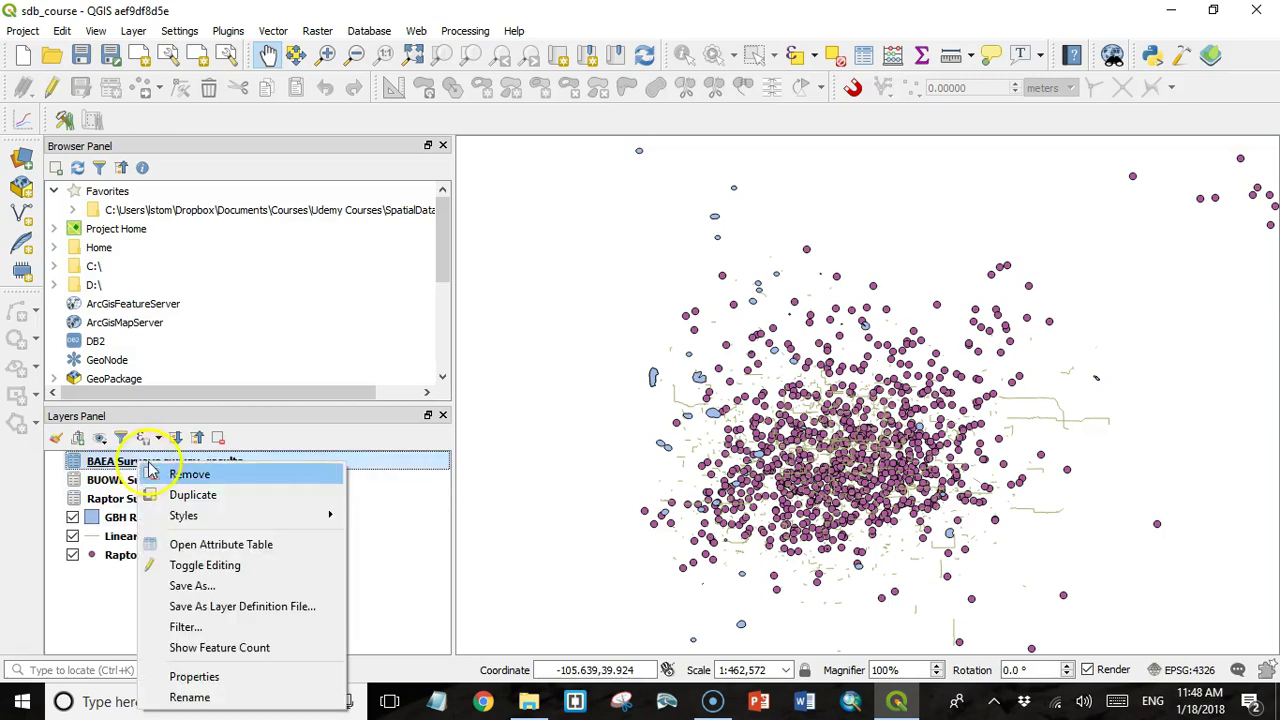
pyautogui.click(190, 541)
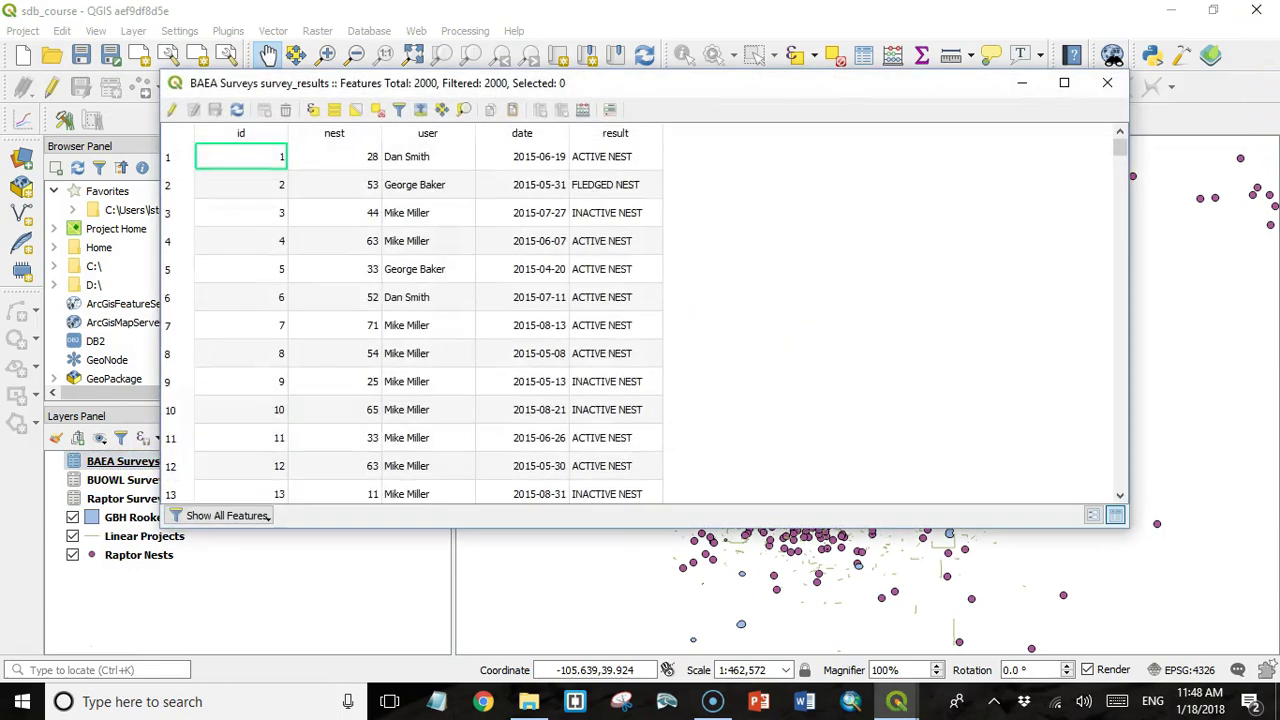
pyautogui.moveTo(1115, 155); pyautogui.dragTo(1125, 495)
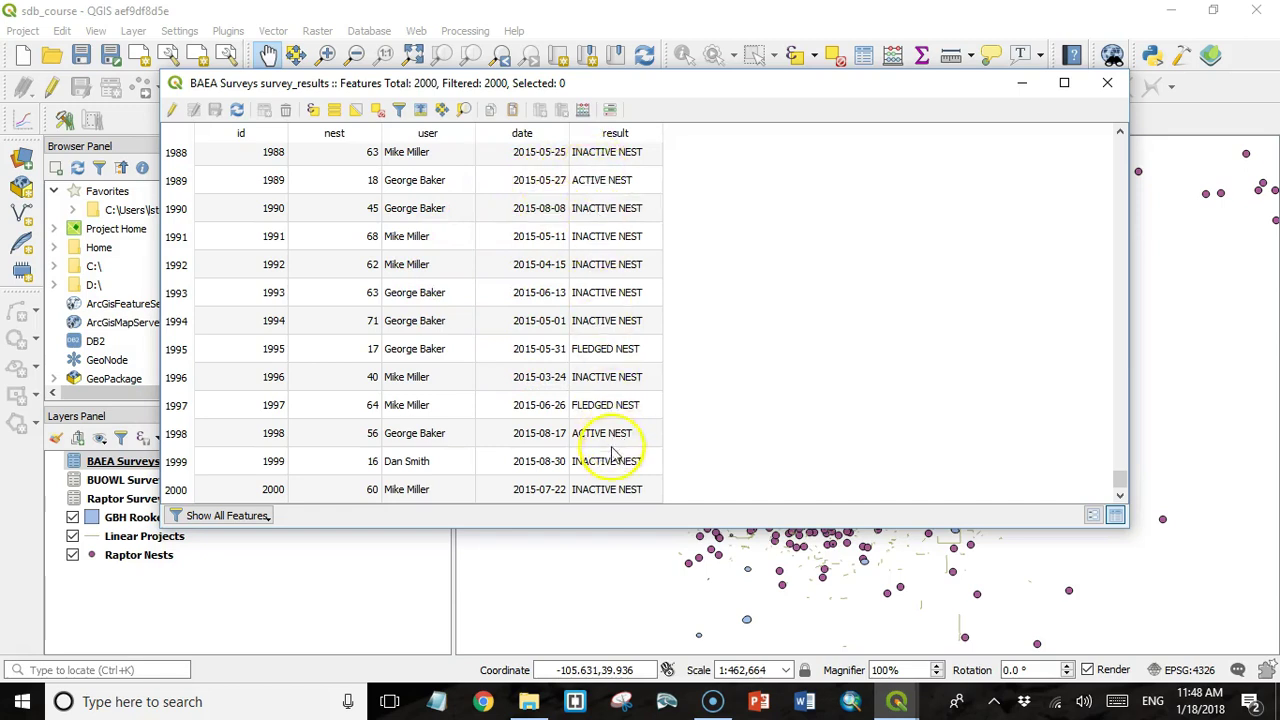
pyautogui.click(1106, 86)
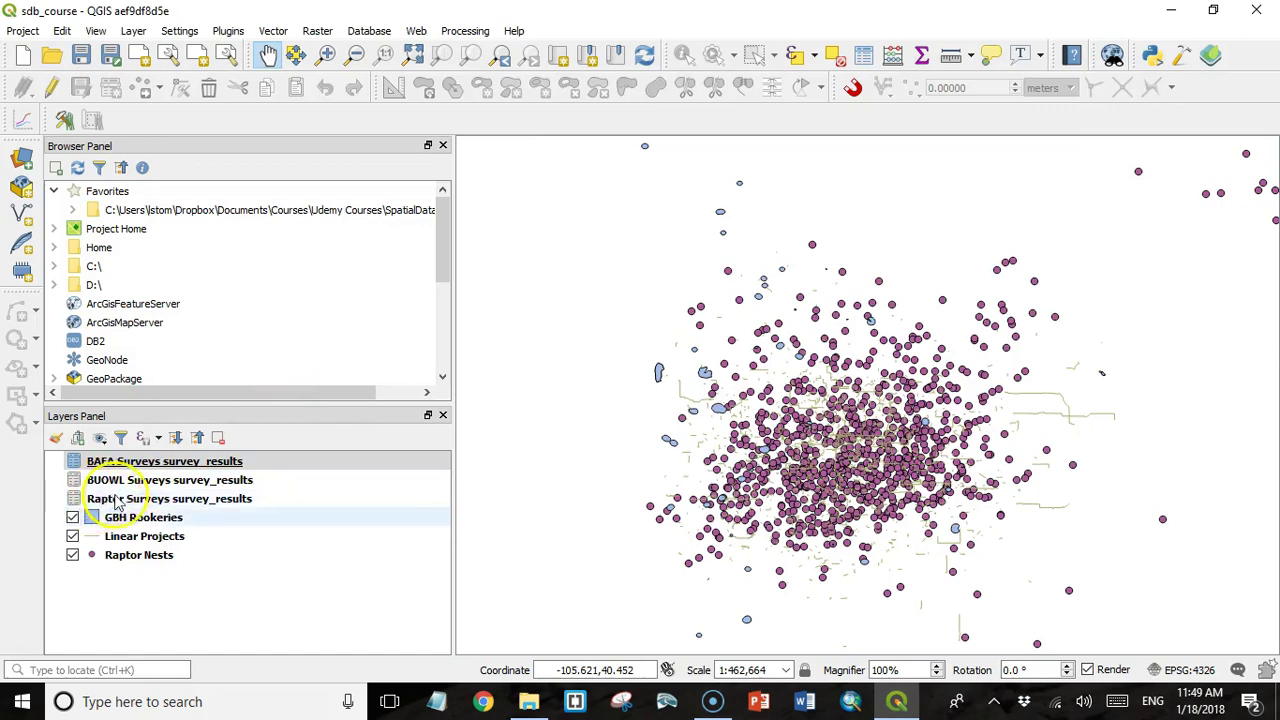
# Step: Open DB Manager and select the public schema of the SDB Course PostGIS database
pyautogui.click(368, 31)
pyautogui.click(389, 54)
pyautogui.click(352, 250)
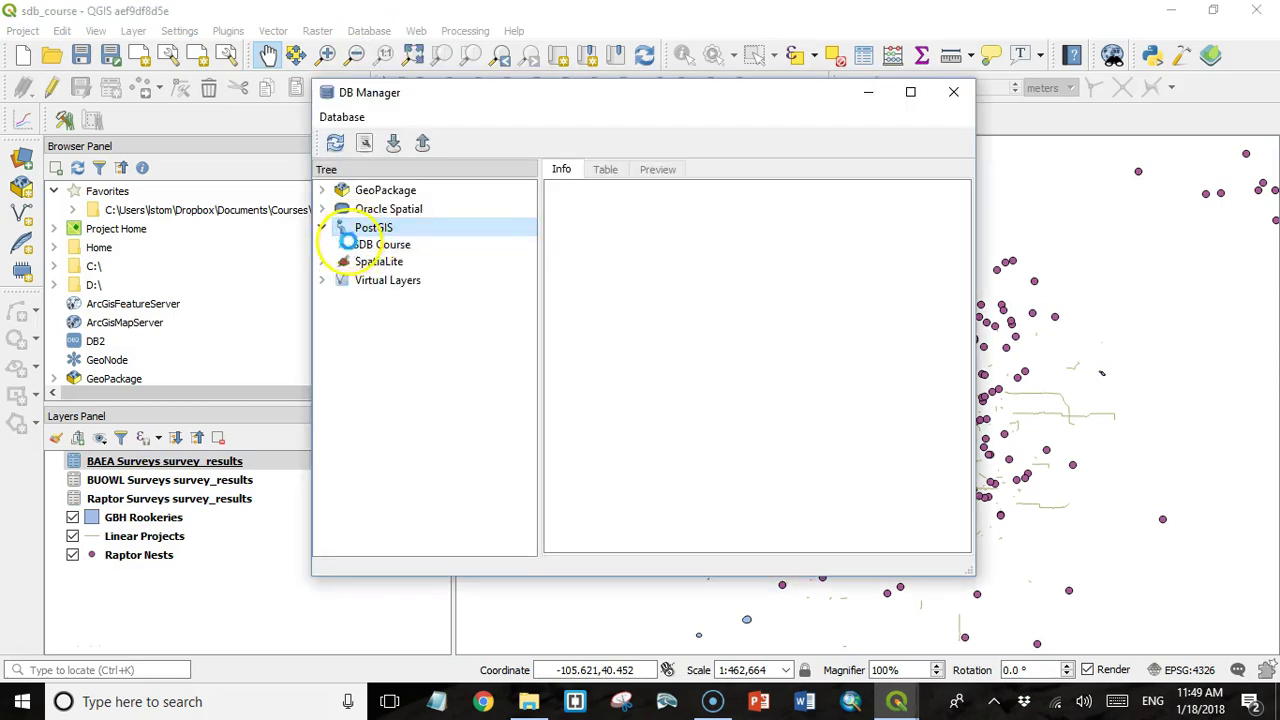
pyautogui.doubleClick(356, 246)
pyautogui.click(395, 262)
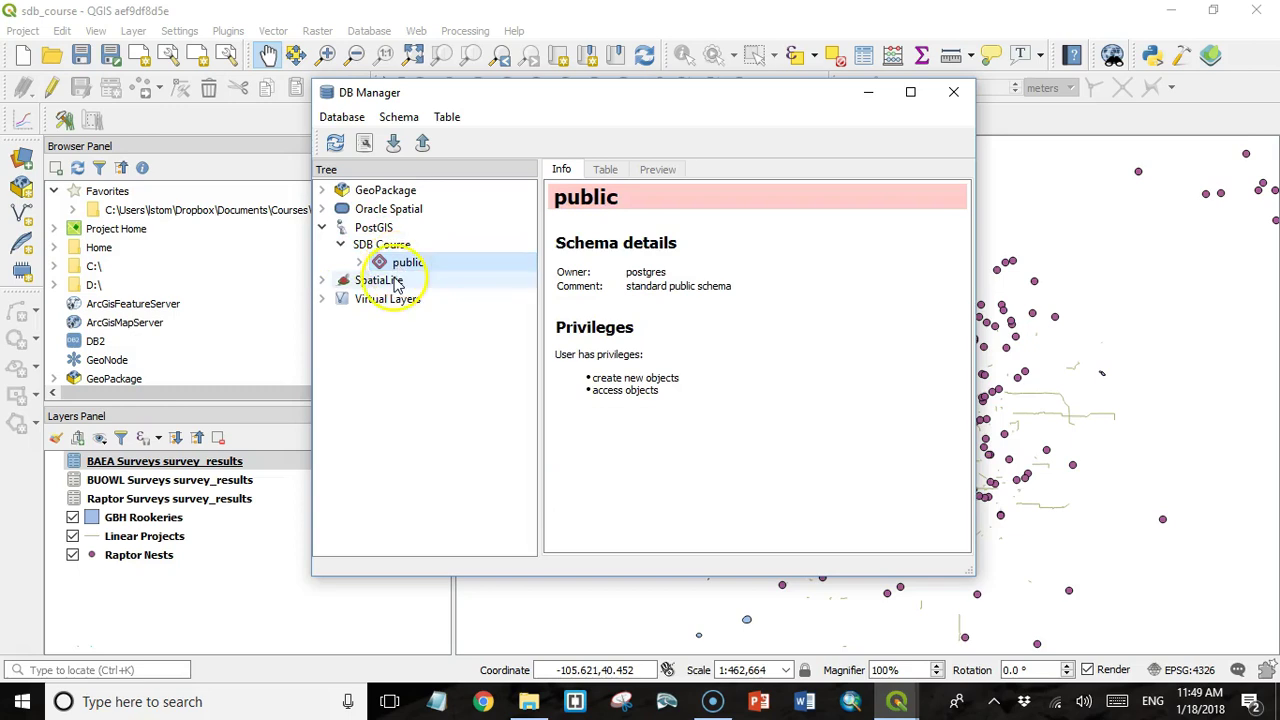
# Step: Import the BAEA Surveys survey_results layer as table baea_surveys and acknowledge success
pyautogui.click(395, 145)
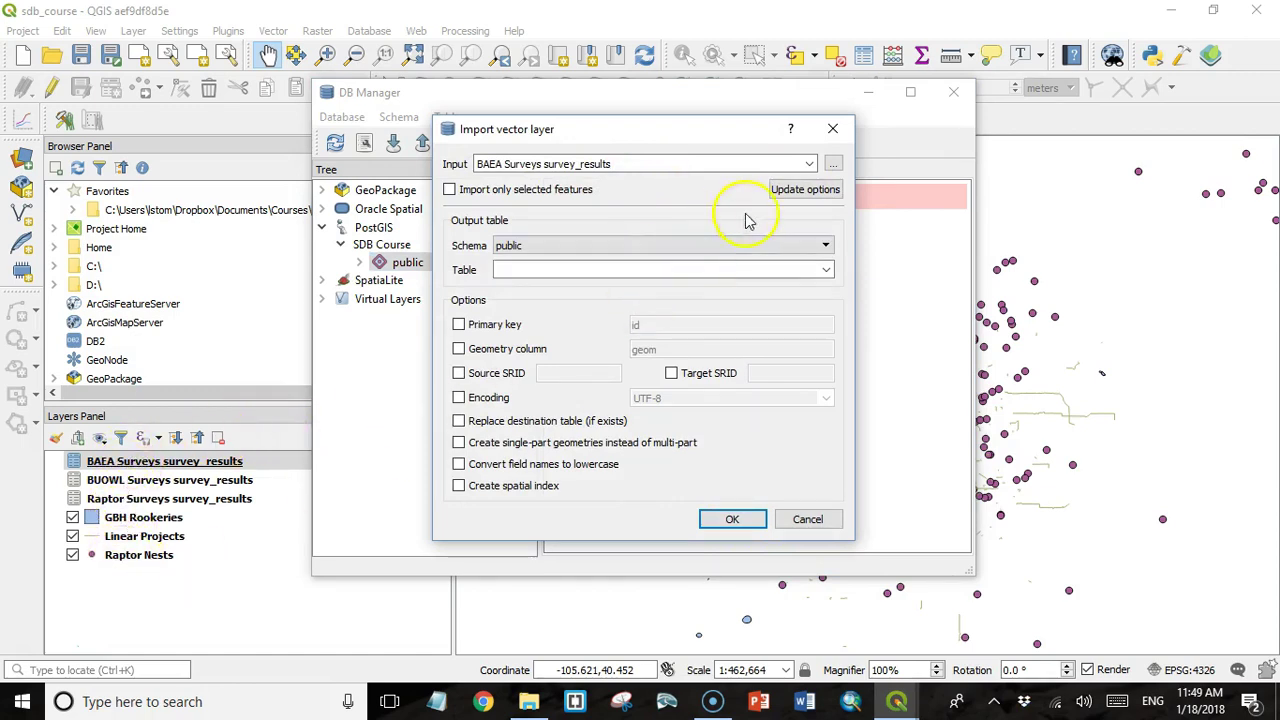
pyautogui.click(809, 164)
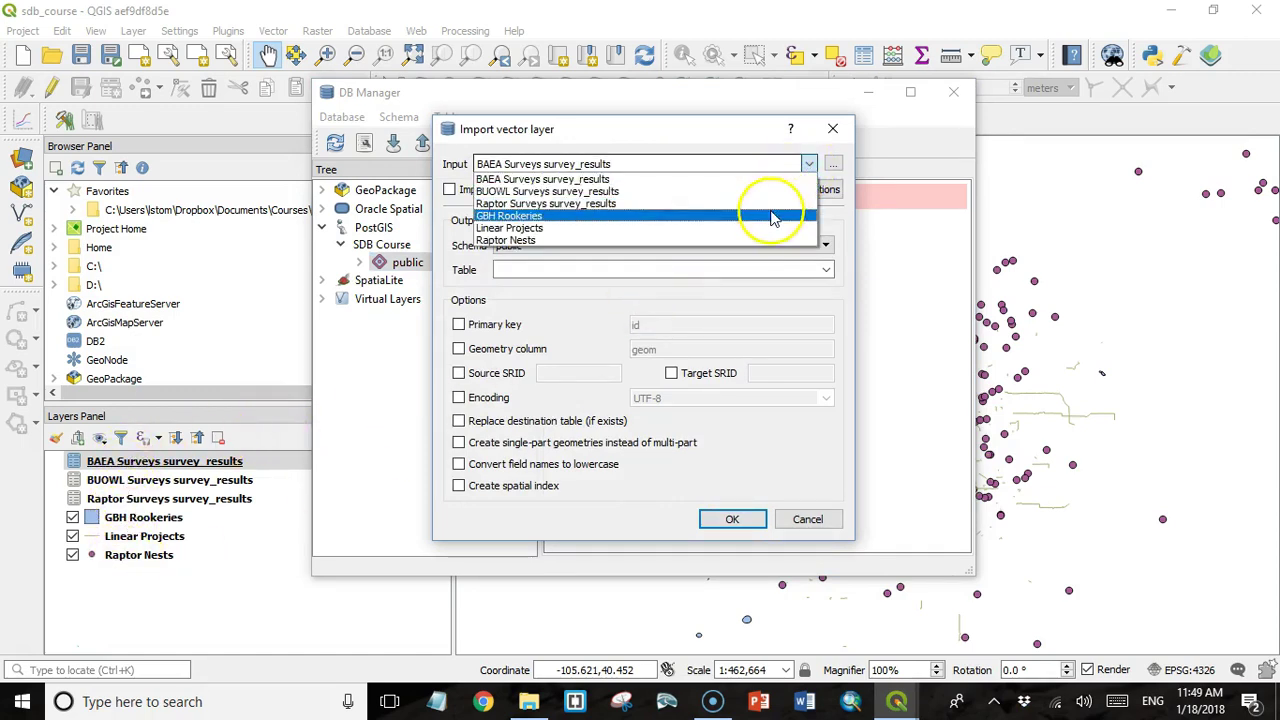
pyautogui.click(757, 181)
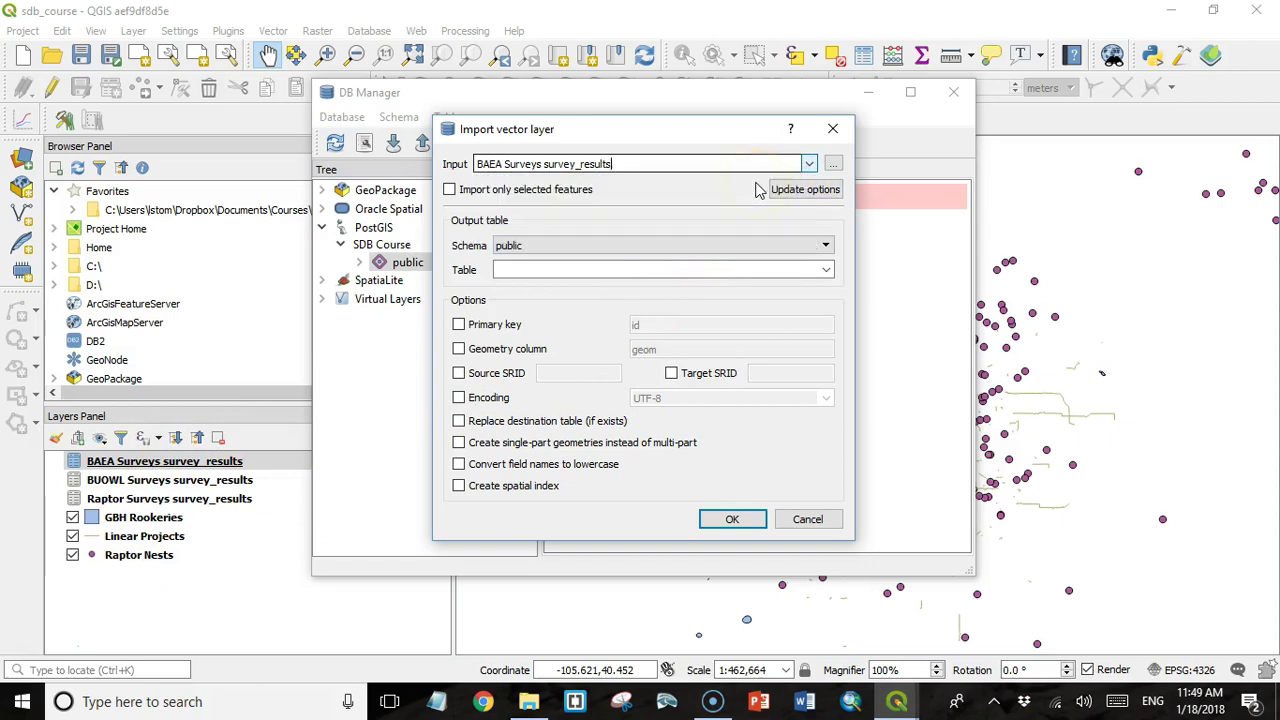
pyautogui.click(518, 273)
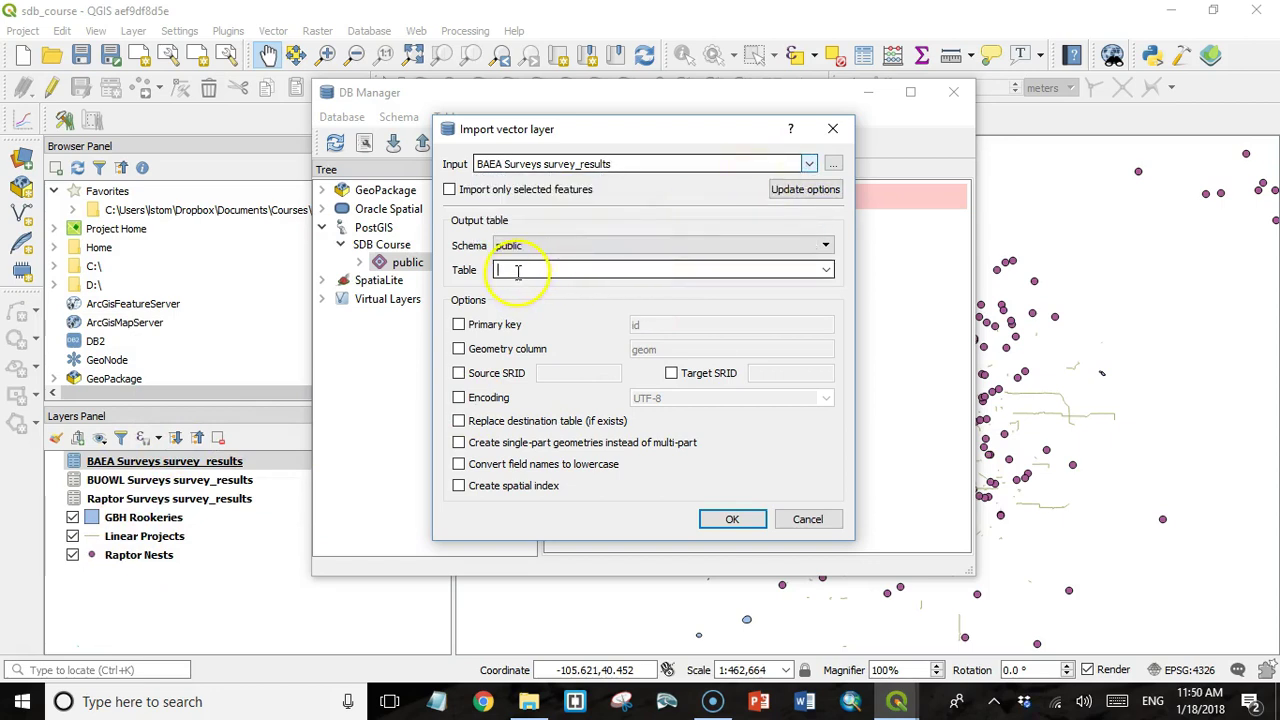
pyautogui.click(520, 271)
pyautogui.write('baea_')
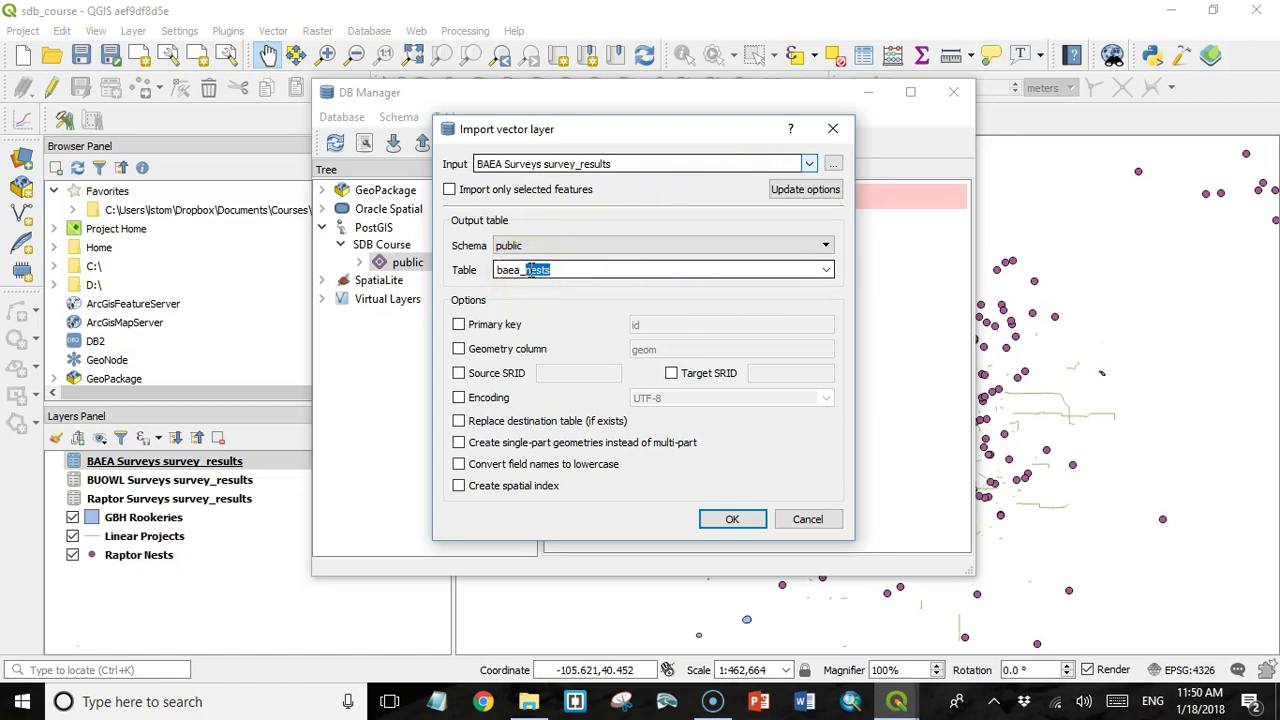
pyautogui.write('surveys')
pyautogui.click(606, 270)
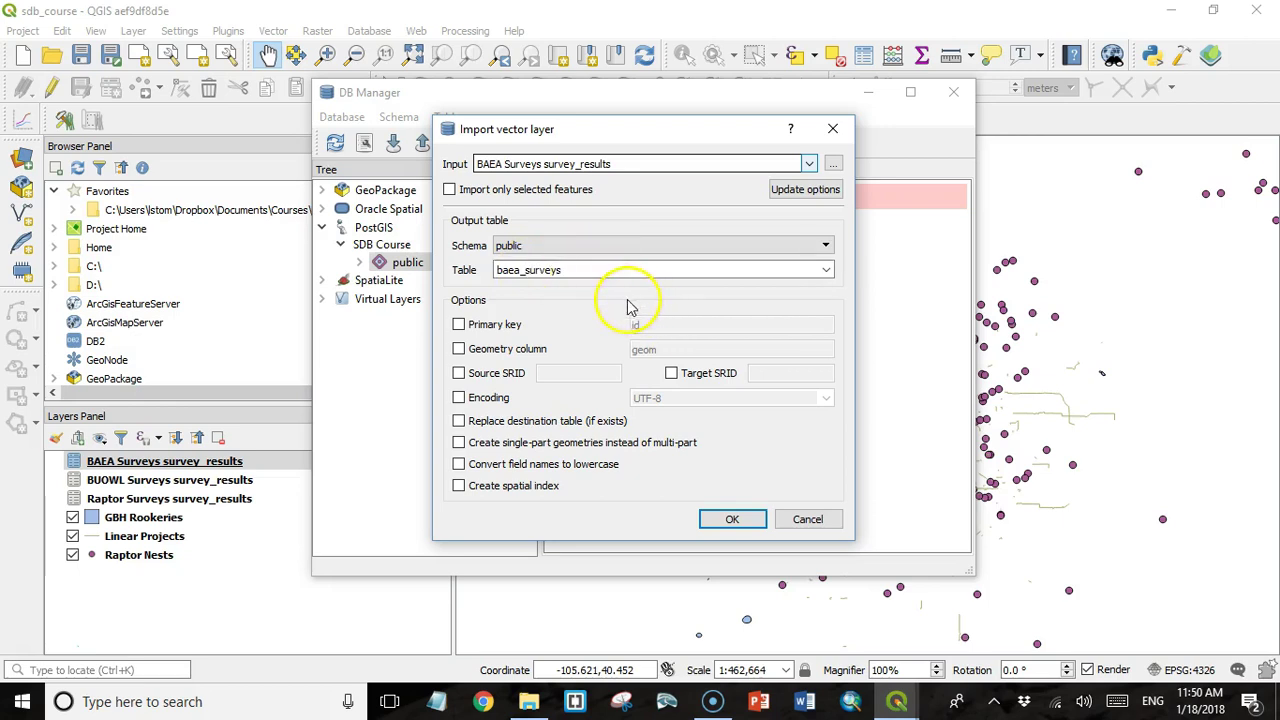
pyautogui.click(732, 522)
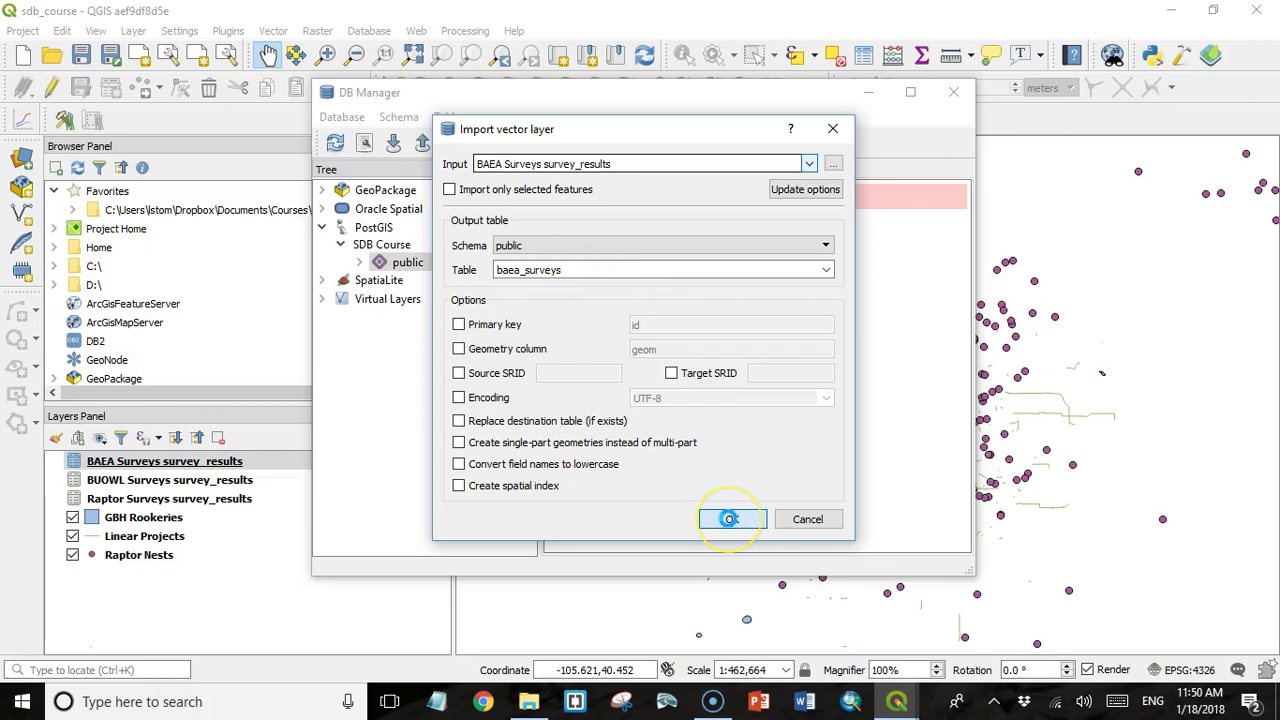
pyautogui.click(686, 362)
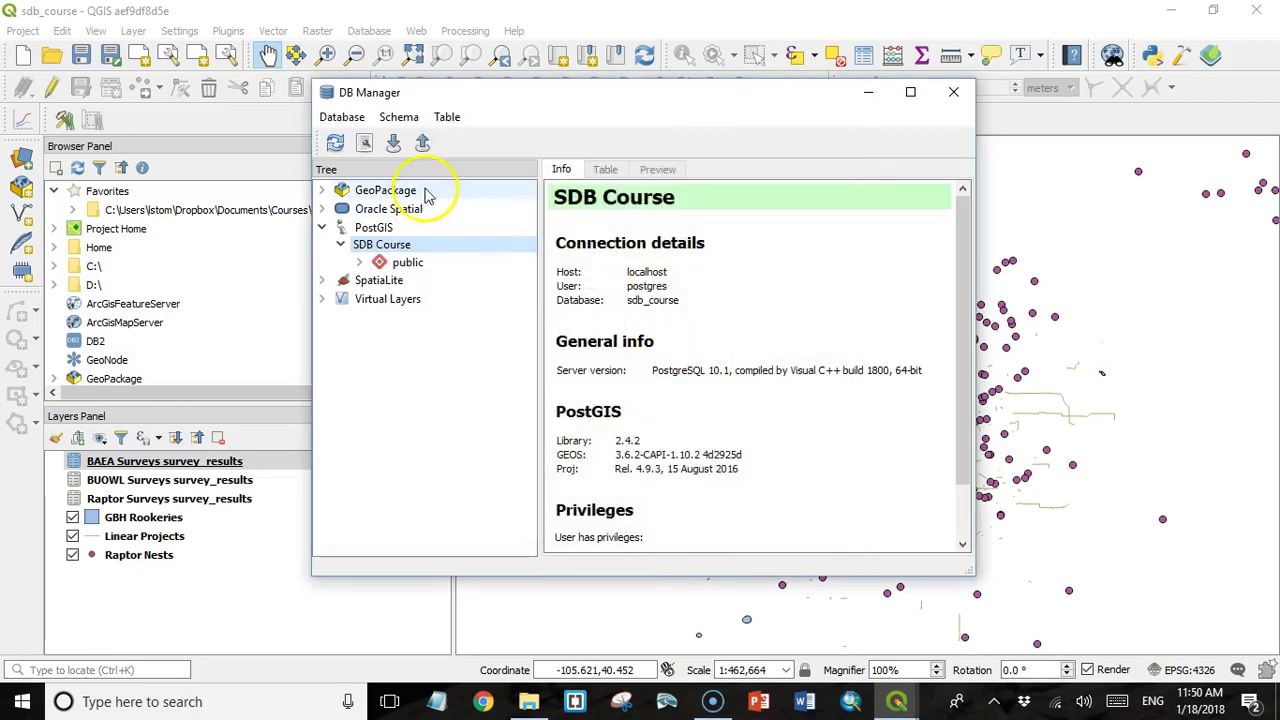
# Step: Import BUOWL Surveys survey_results as table buowl_surveys and dismiss the success message
pyautogui.click(394, 146)
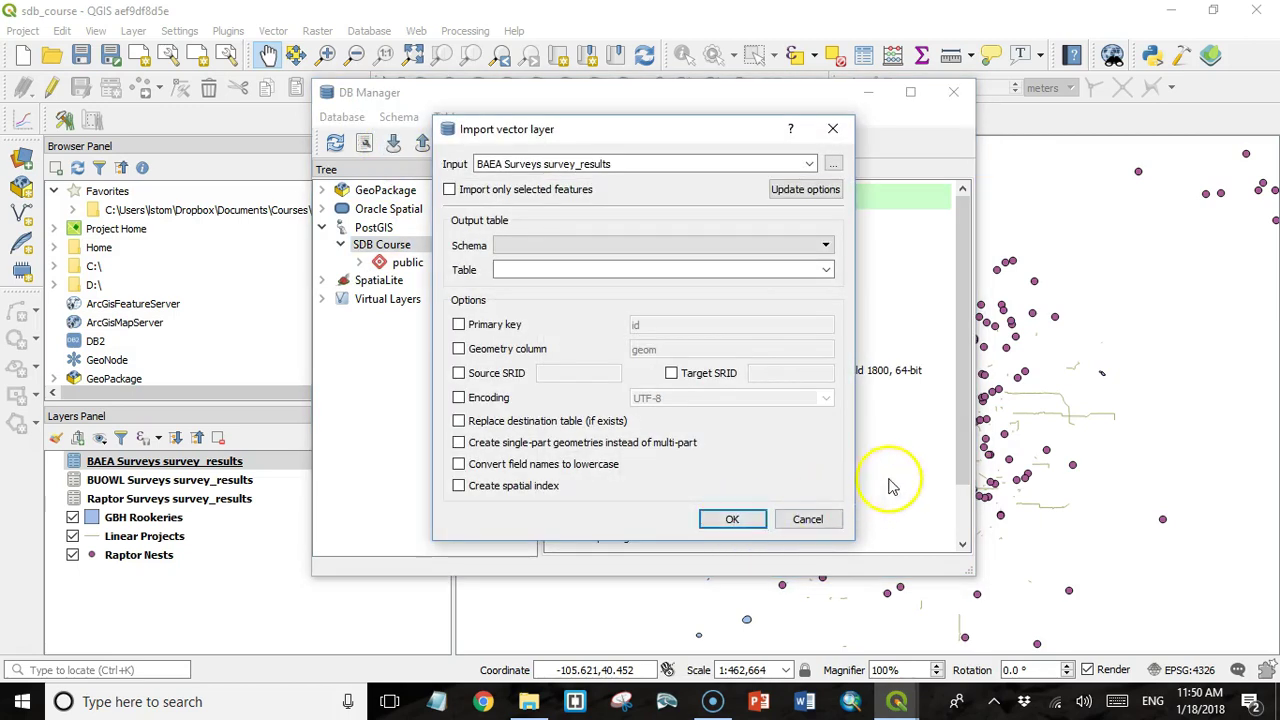
pyautogui.click(787, 168)
pyautogui.click(780, 179)
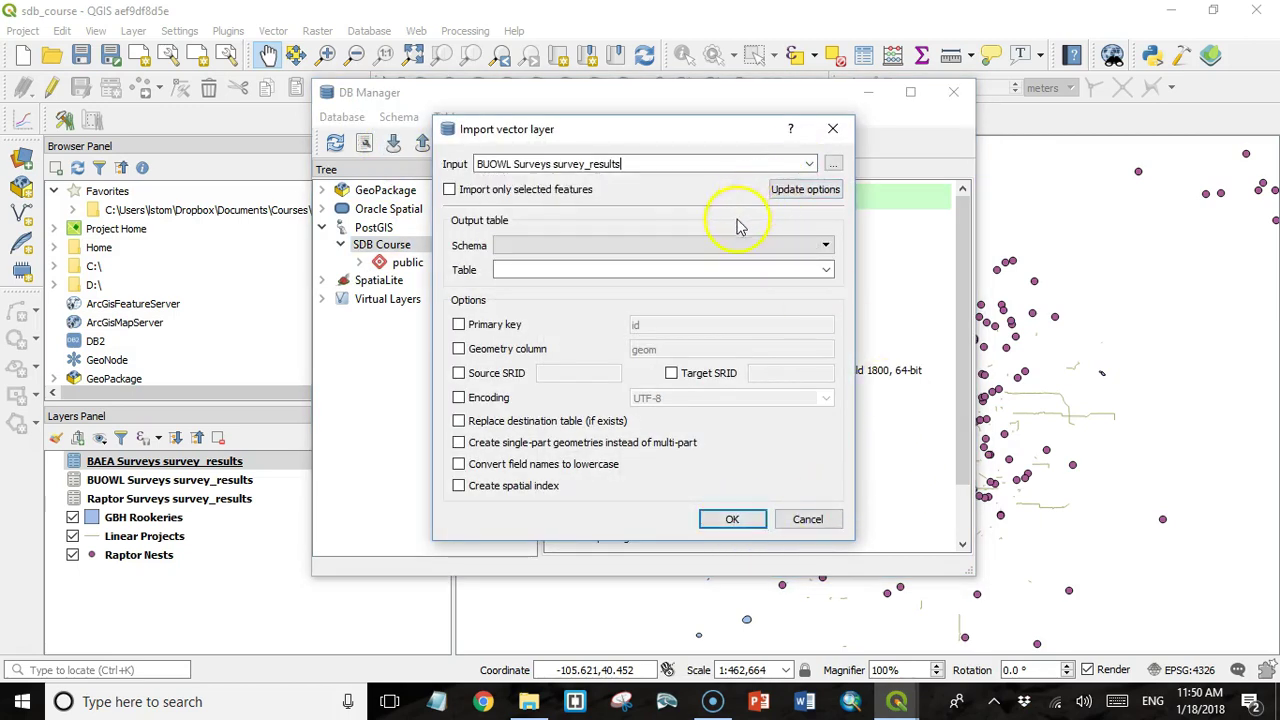
pyautogui.click(570, 271)
pyautogui.write('buowl_surveys')
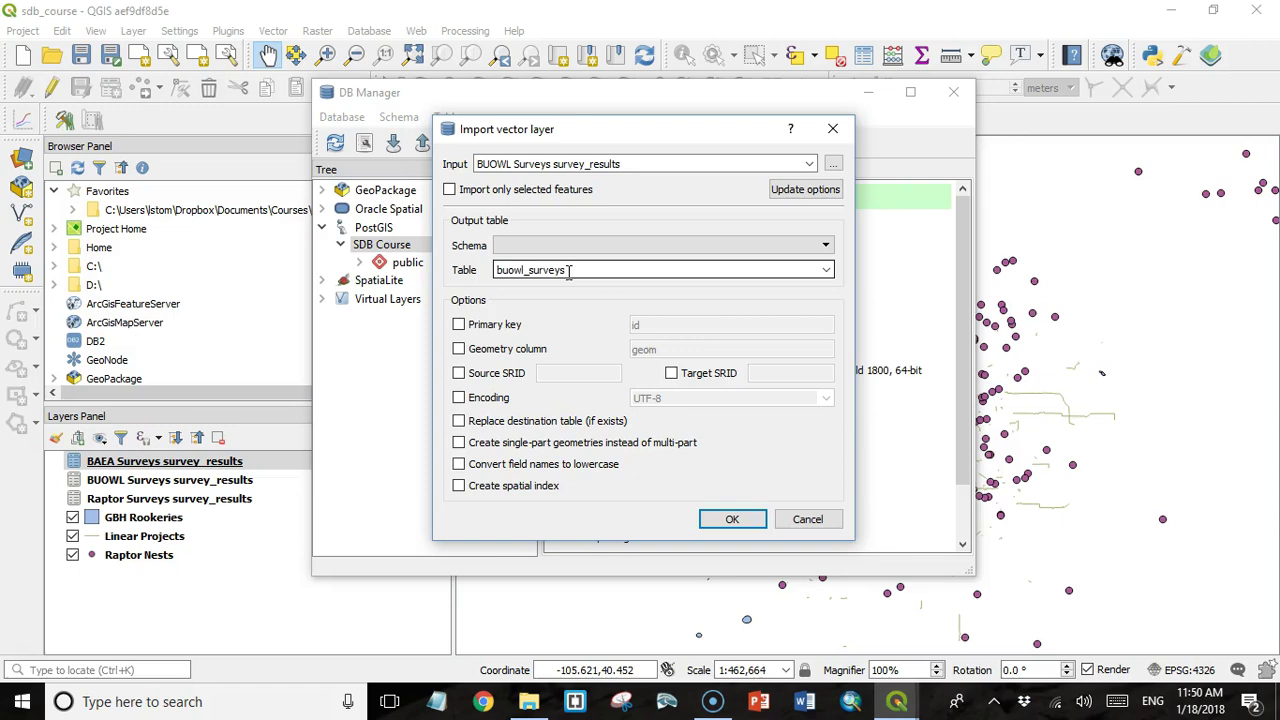
pyautogui.press('Return')
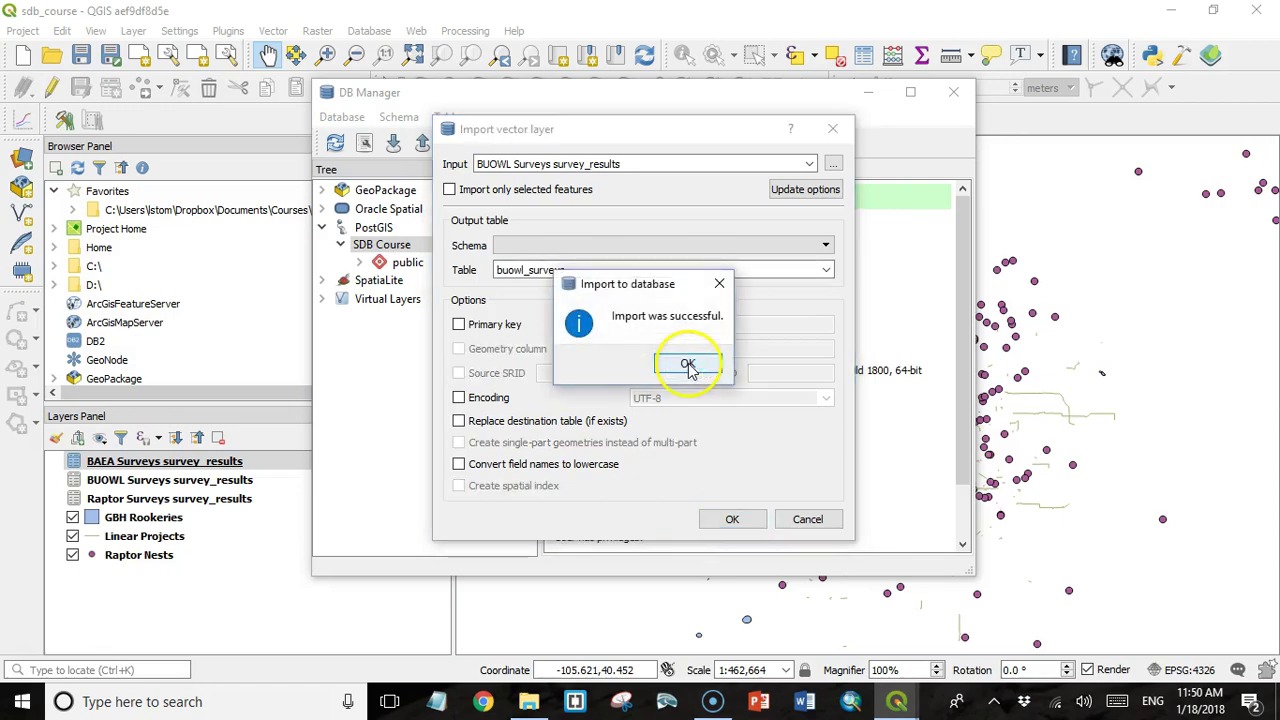
pyautogui.click(686, 364)
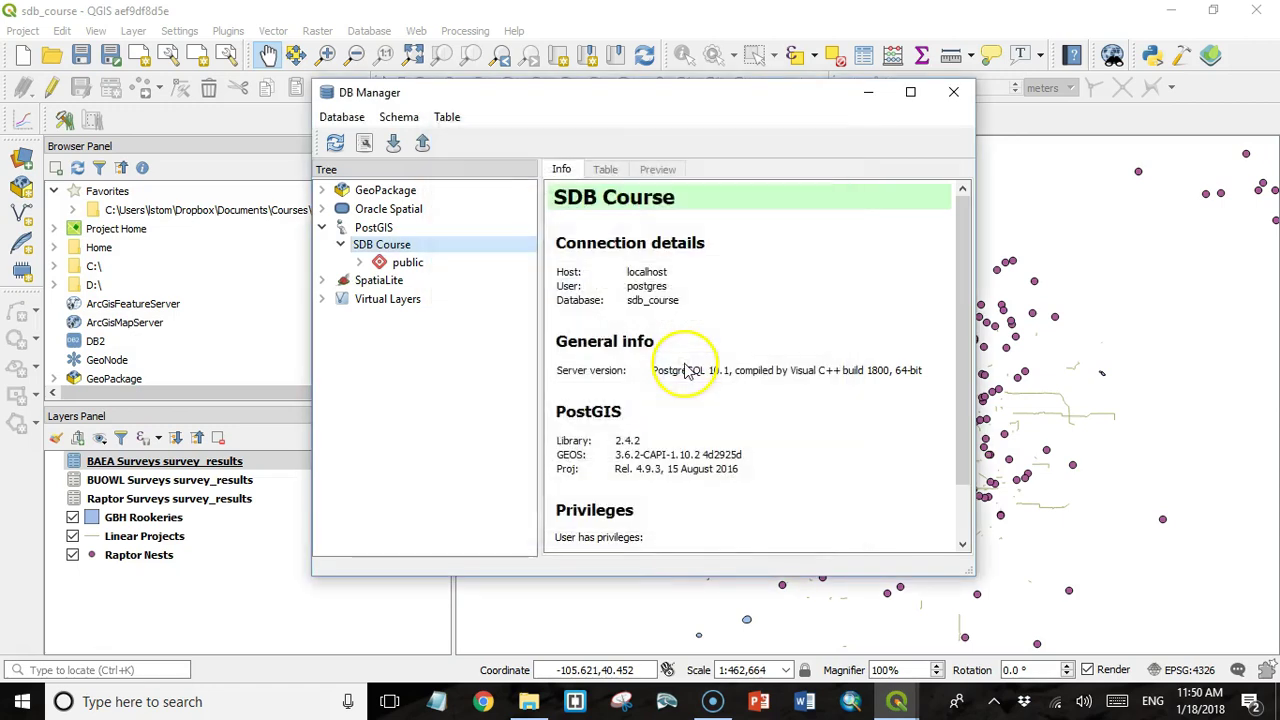
# Step: Try importing Raptor Surveys as raptor_surveys, dismiss the 'already exists' error, and close DB Manager
pyautogui.click(393, 143)
pyautogui.click(808, 164)
pyautogui.click(789, 205)
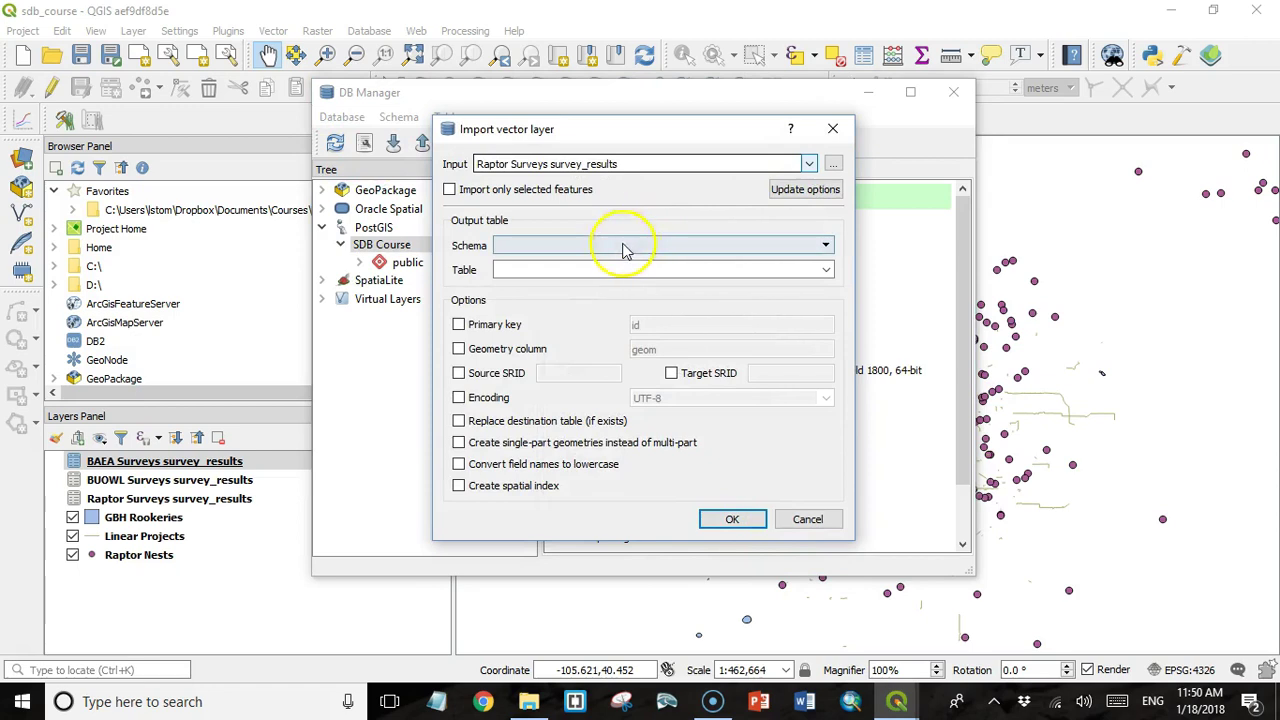
pyautogui.click(600, 269)
pyautogui.write('raptor_surveys')
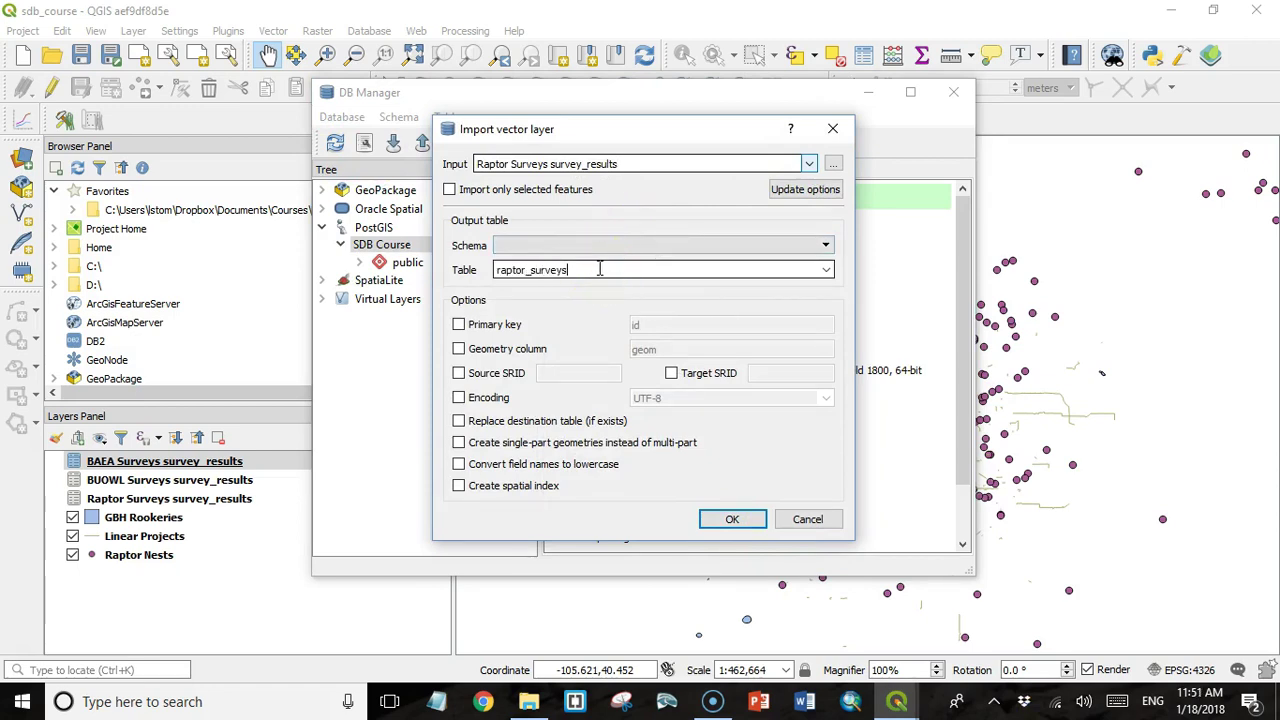
pyautogui.click(732, 519)
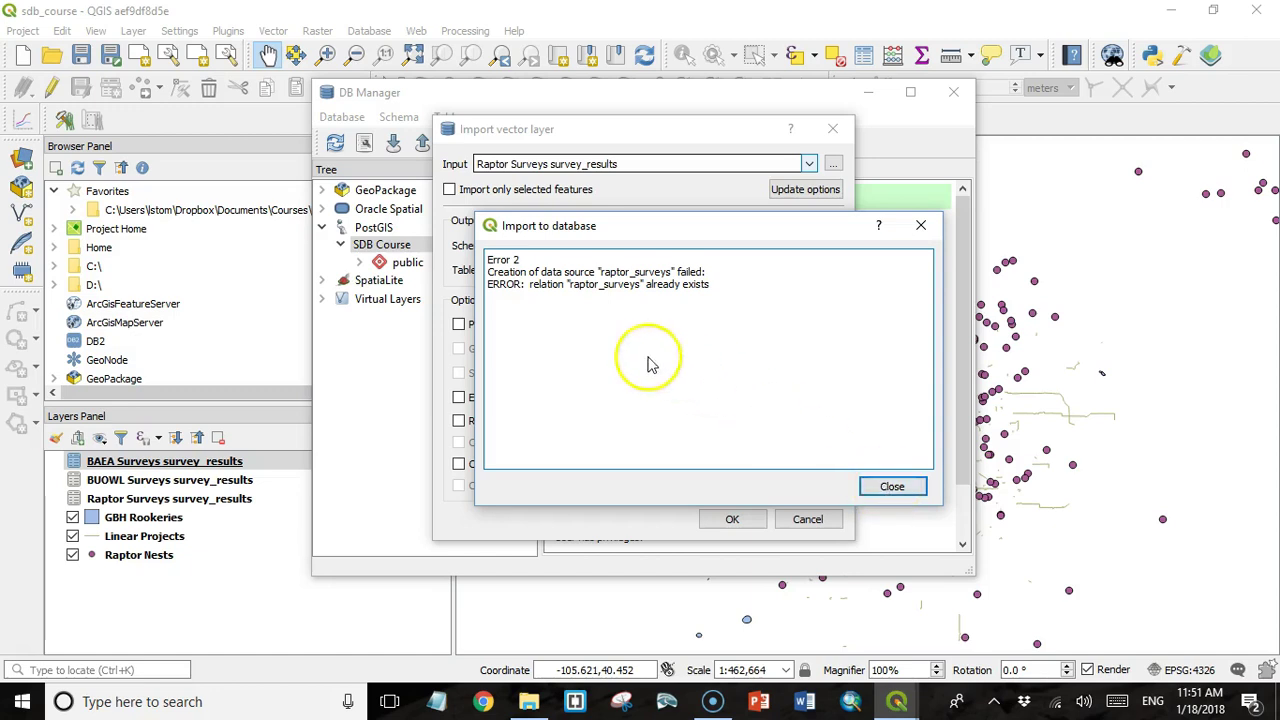
pyautogui.click(891, 487)
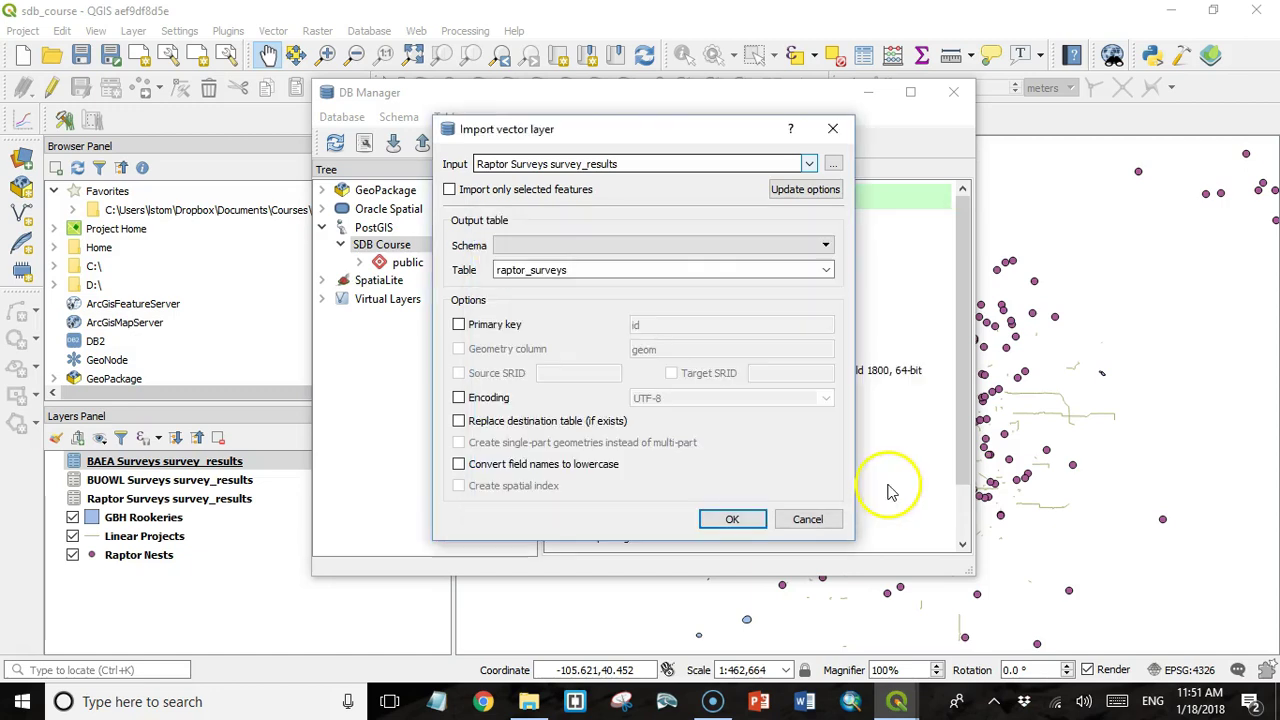
pyautogui.click(747, 520)
pyautogui.click(952, 93)
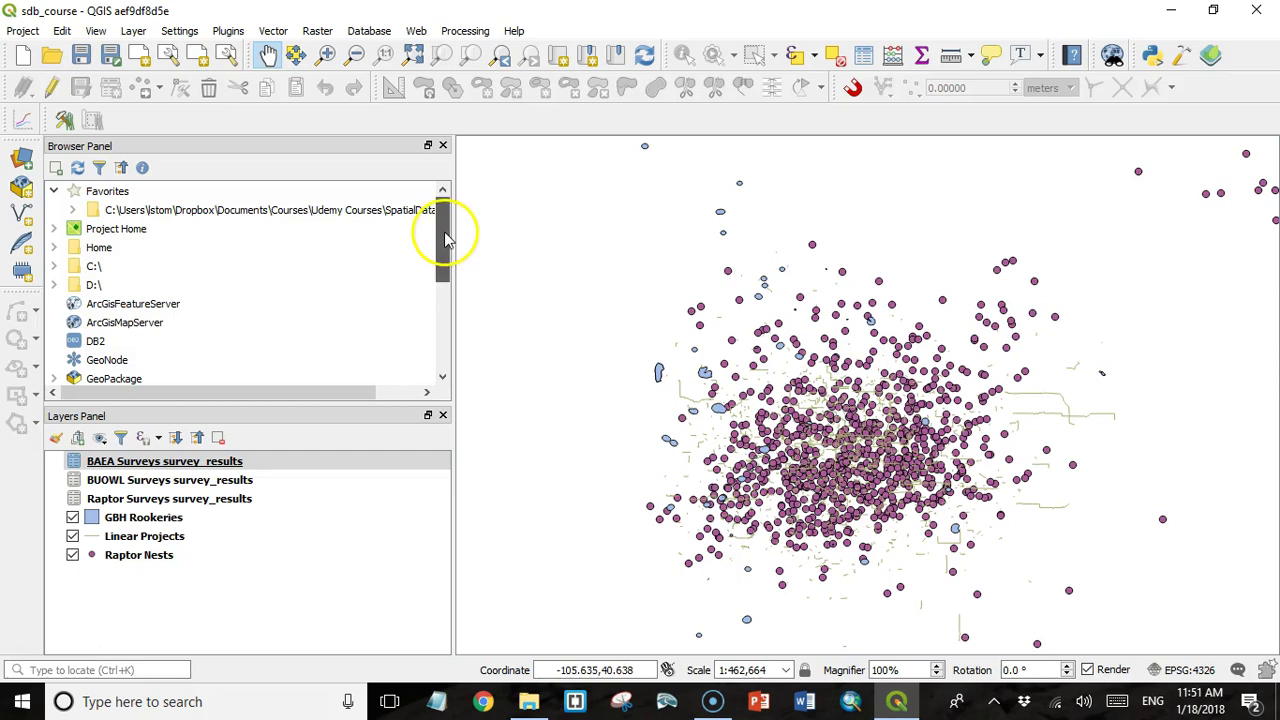
pyautogui.moveTo(443, 240); pyautogui.dragTo(443, 298)
pyautogui.click(362, 30)
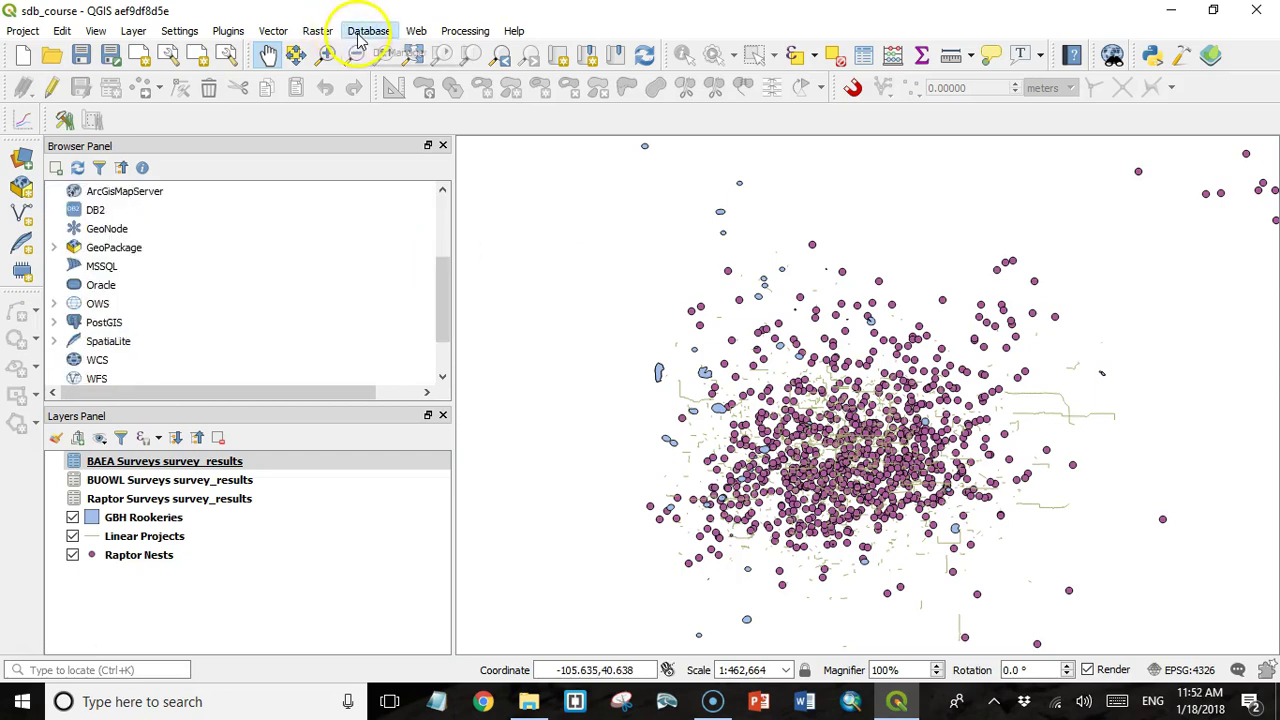
pyautogui.moveTo(400, 52)
pyautogui.click(505, 52)
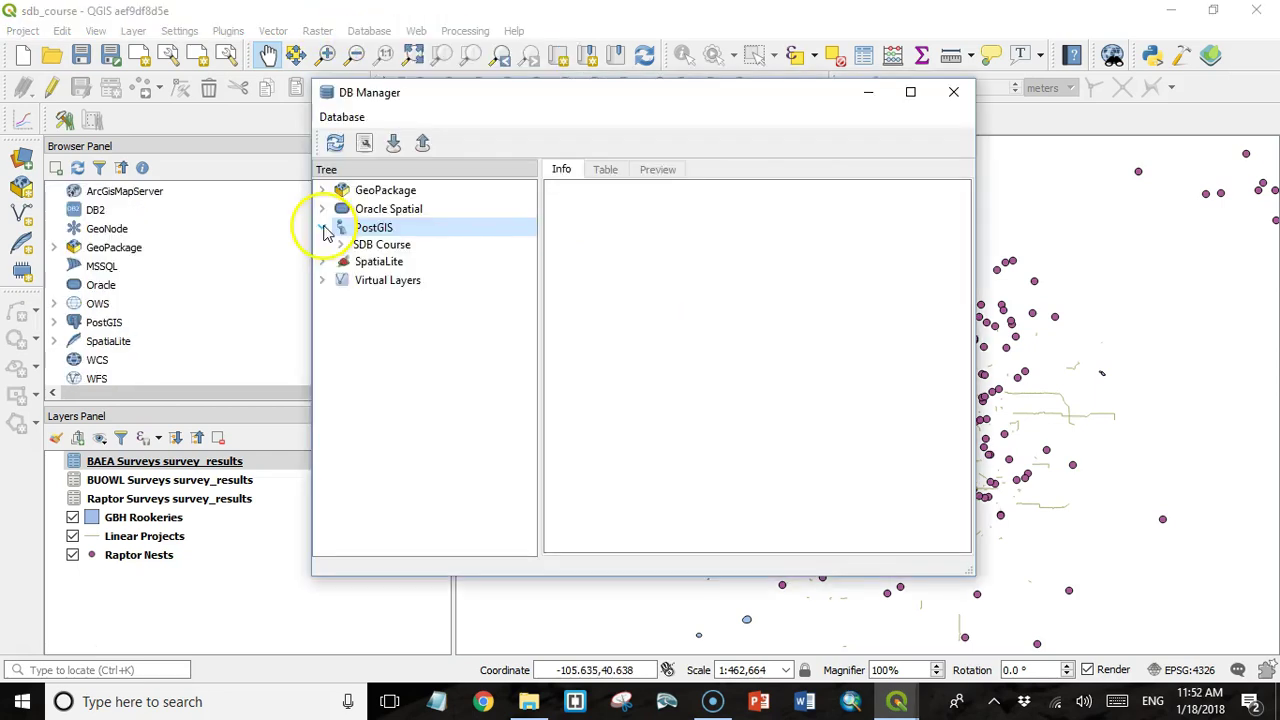
pyautogui.click(342, 245)
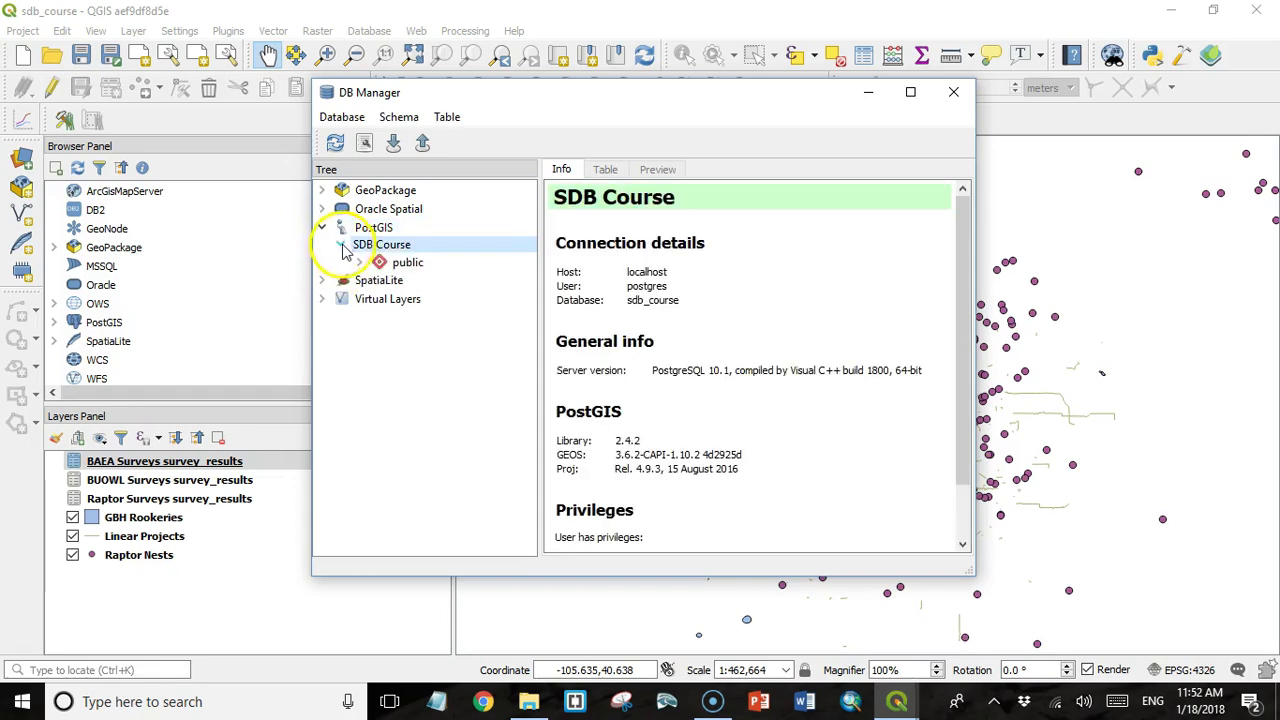
pyautogui.click(358, 263)
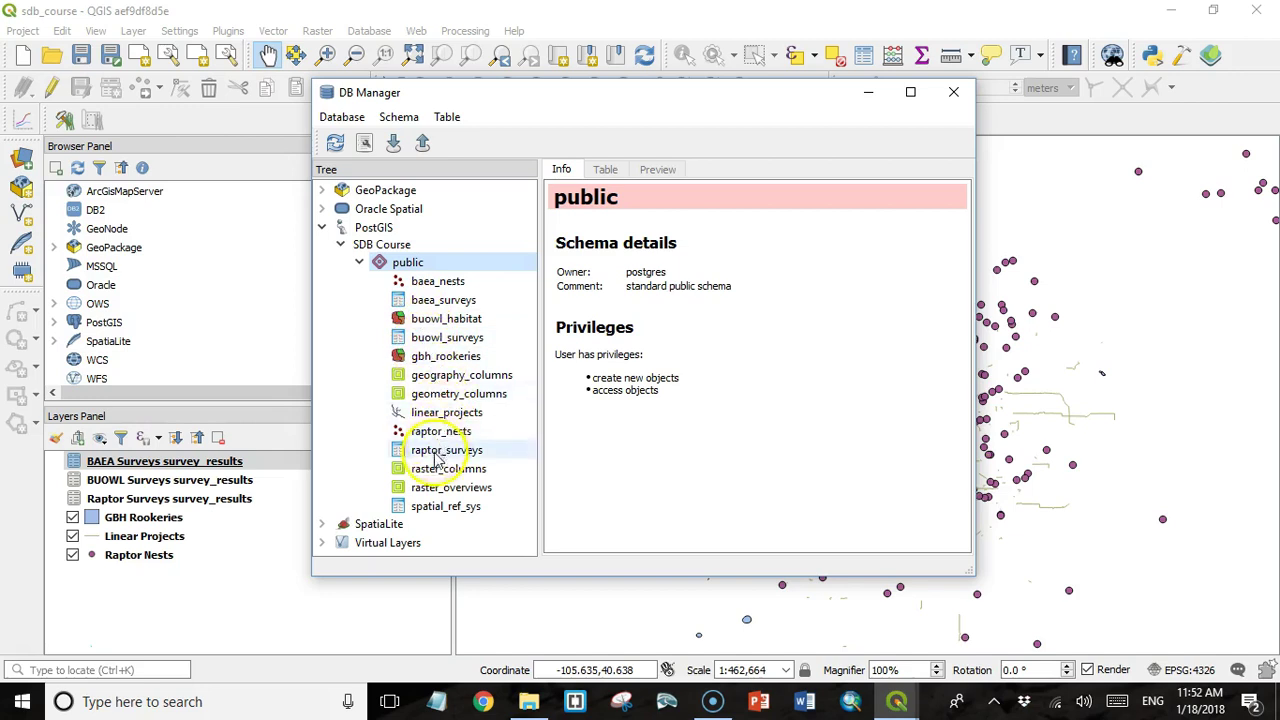
# Step: Close DB Manager and expand PostGIS in the Browser Panel to find baea_surveys and buowl_surveys
pyautogui.click(953, 92)
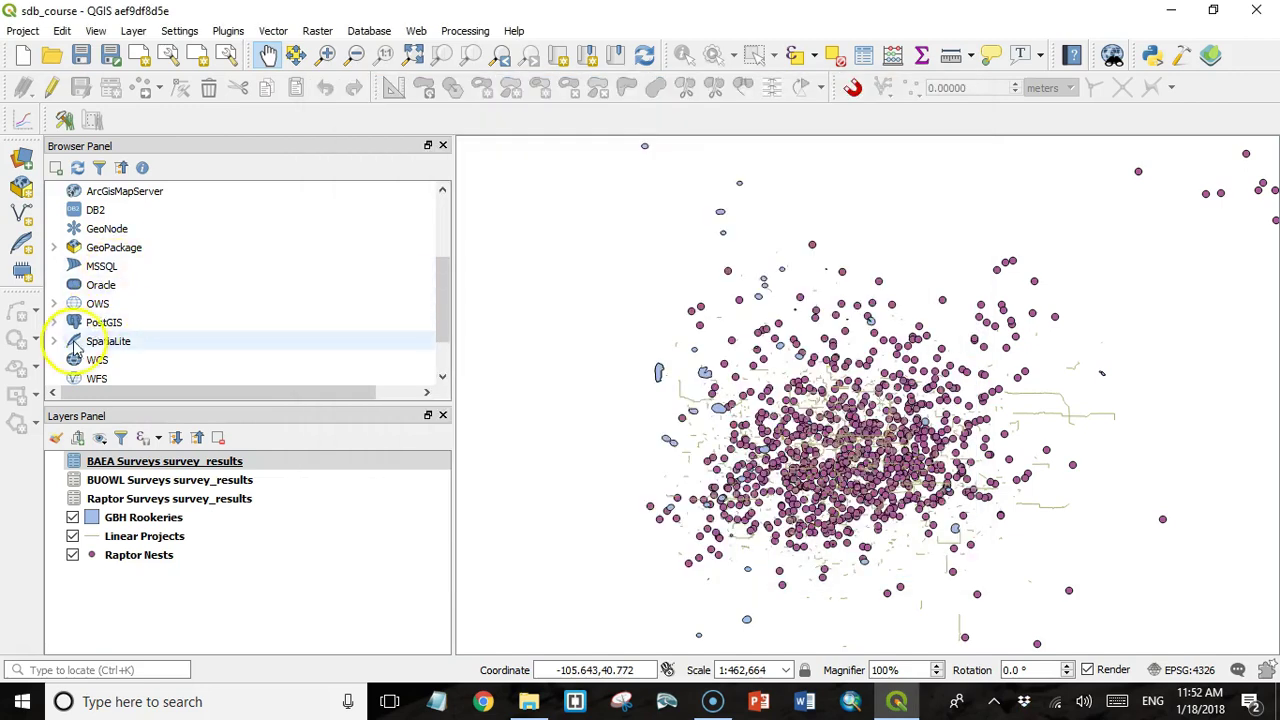
pyautogui.click(55, 323)
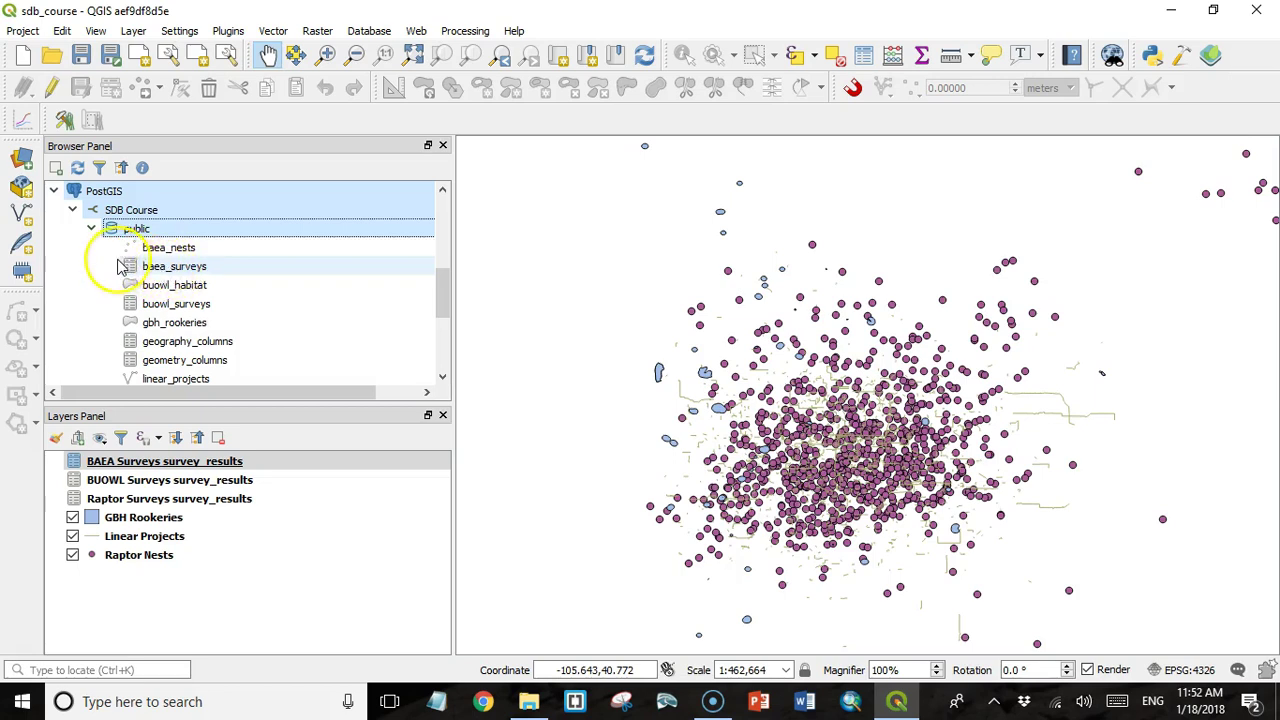
pyautogui.moveTo(443, 295); pyautogui.dragTo(443, 197)
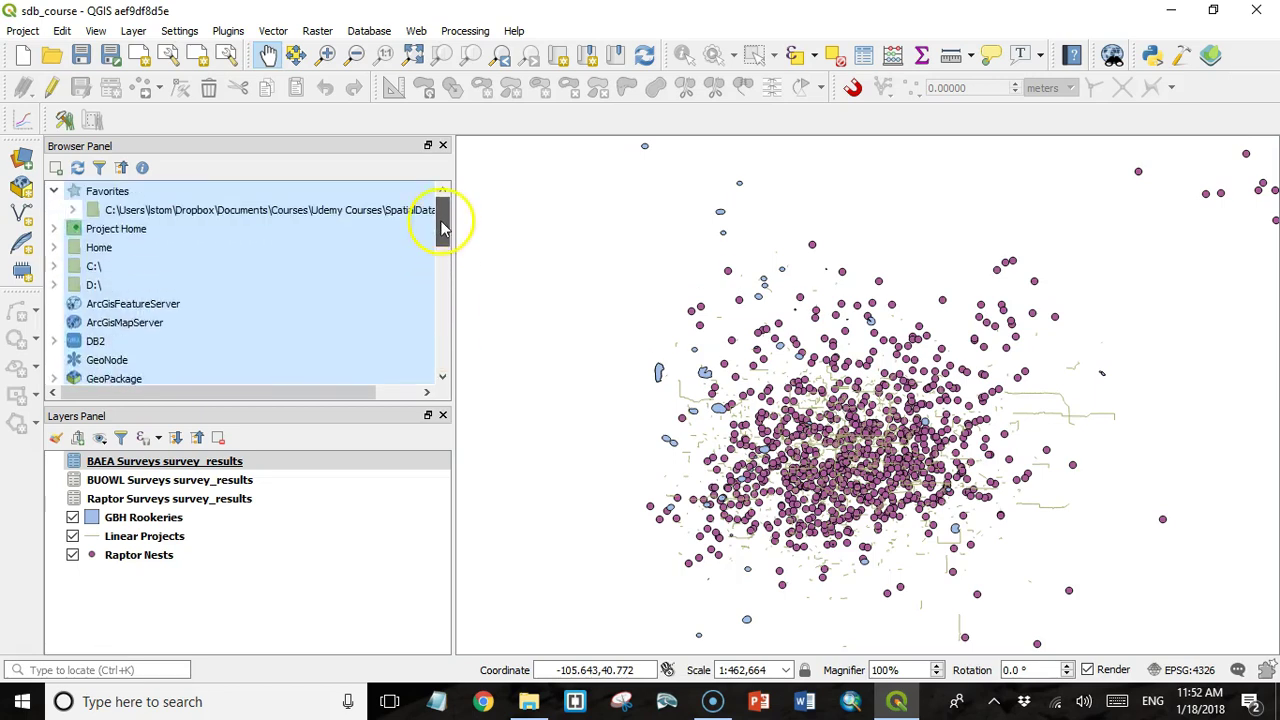
pyautogui.click(160, 470)
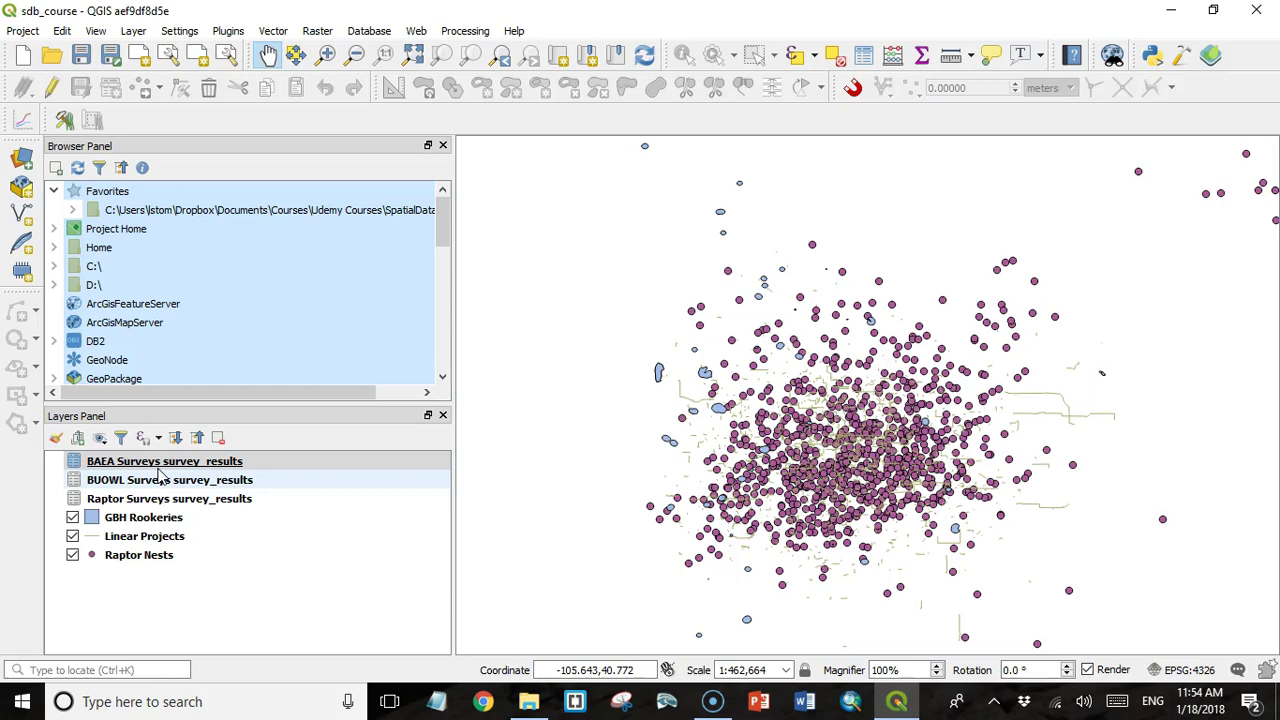
pyautogui.click(160, 469)
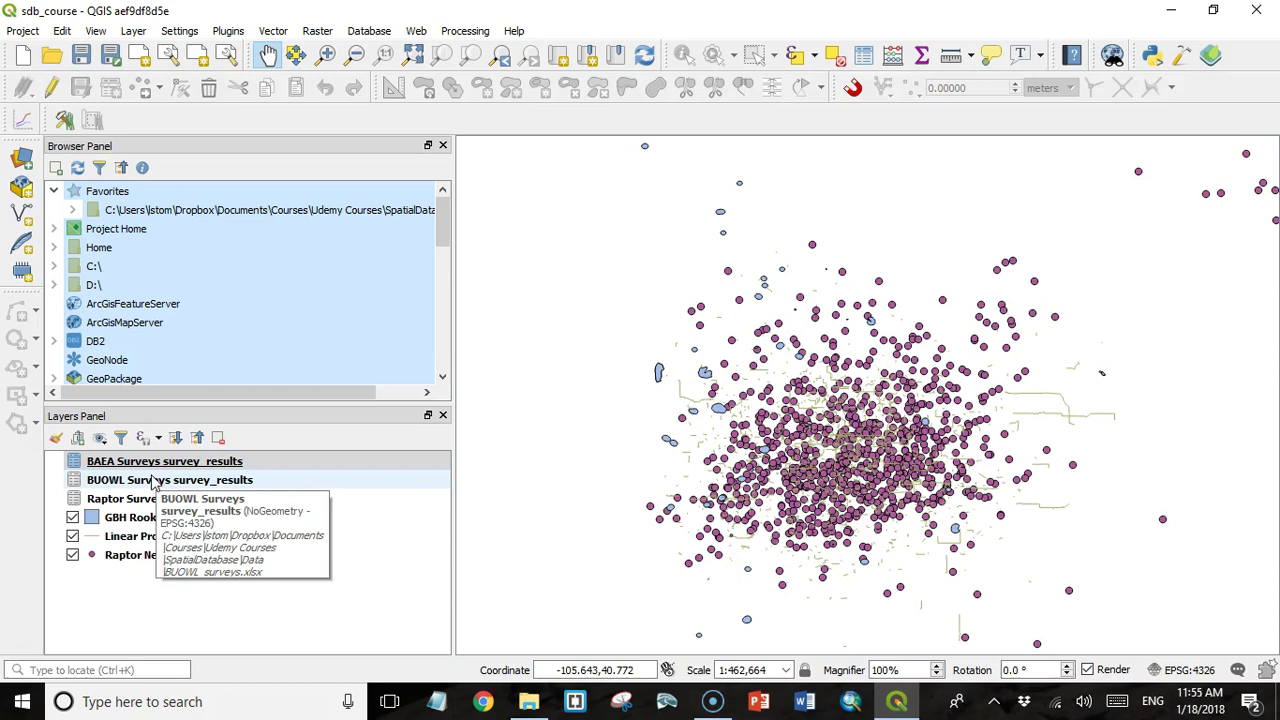
pyautogui.click(37, 656)
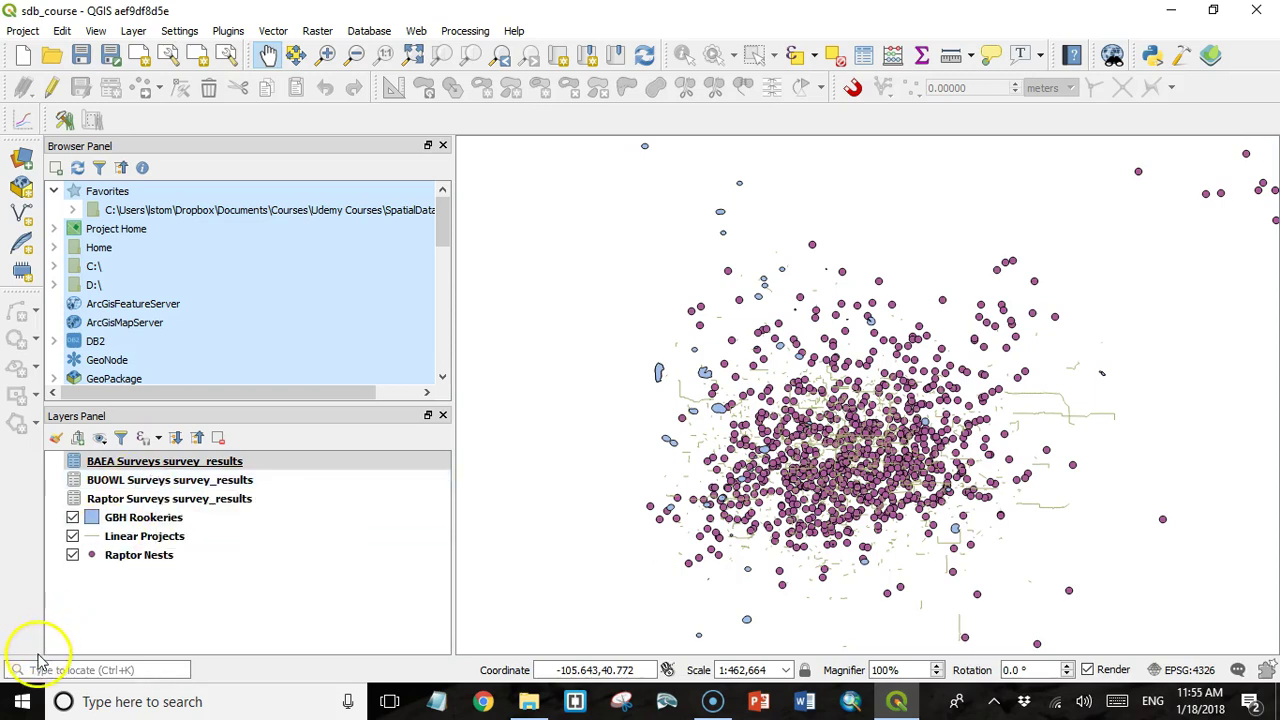